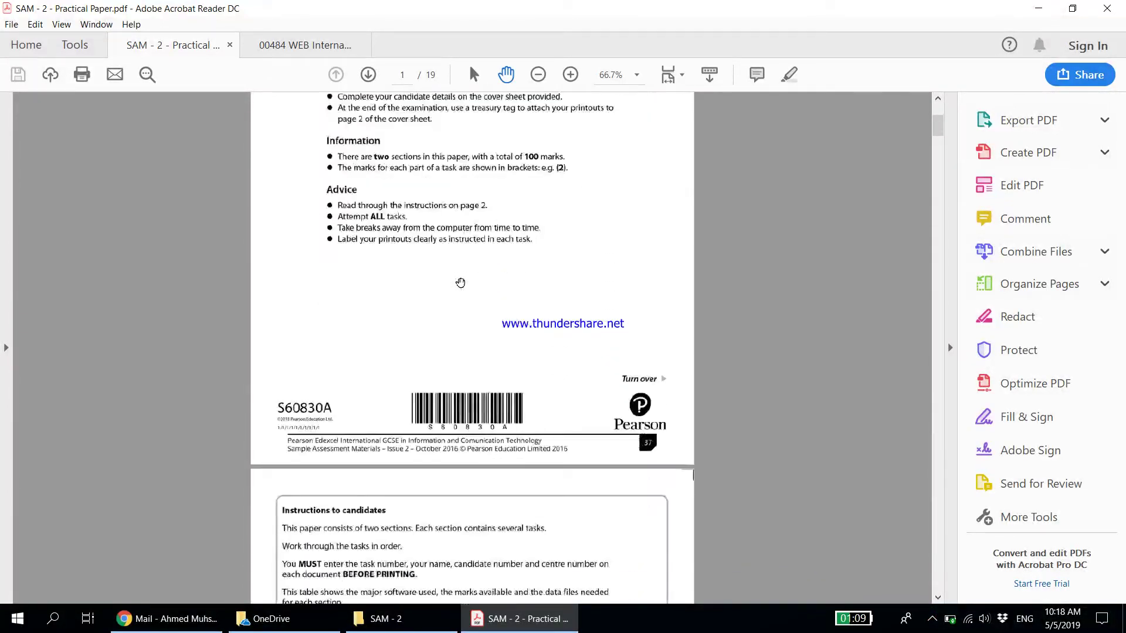
scroll(460, 283, "down", 7)
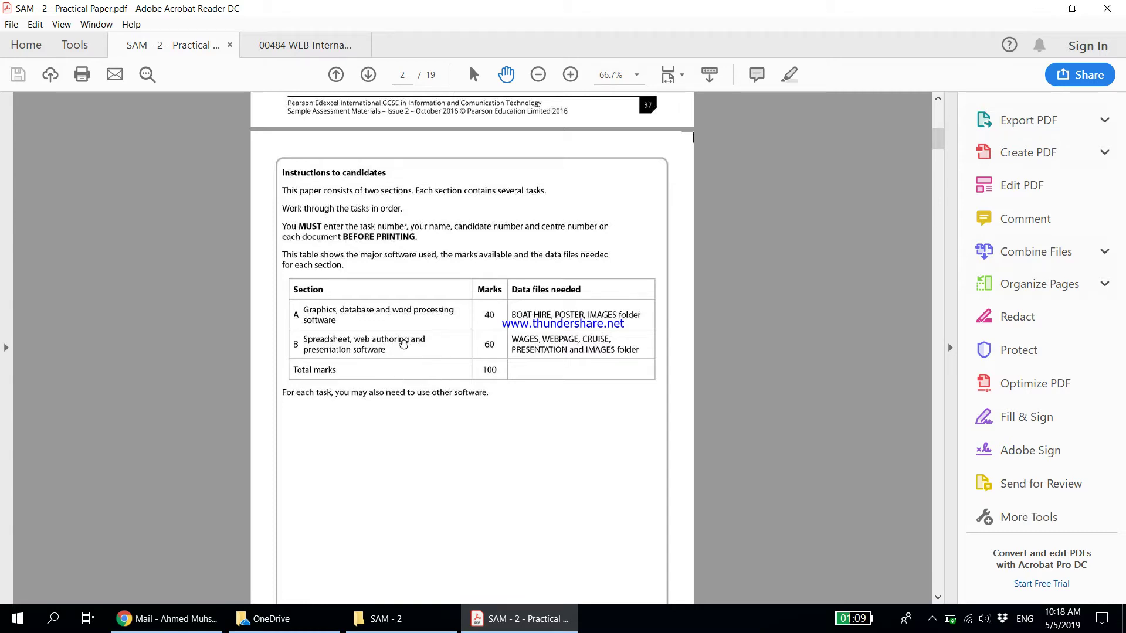
Step: Zoom the exam PDF to 100% and scroll down to Section A Task A1 on page 4
scroll(416, 348, "down", 10)
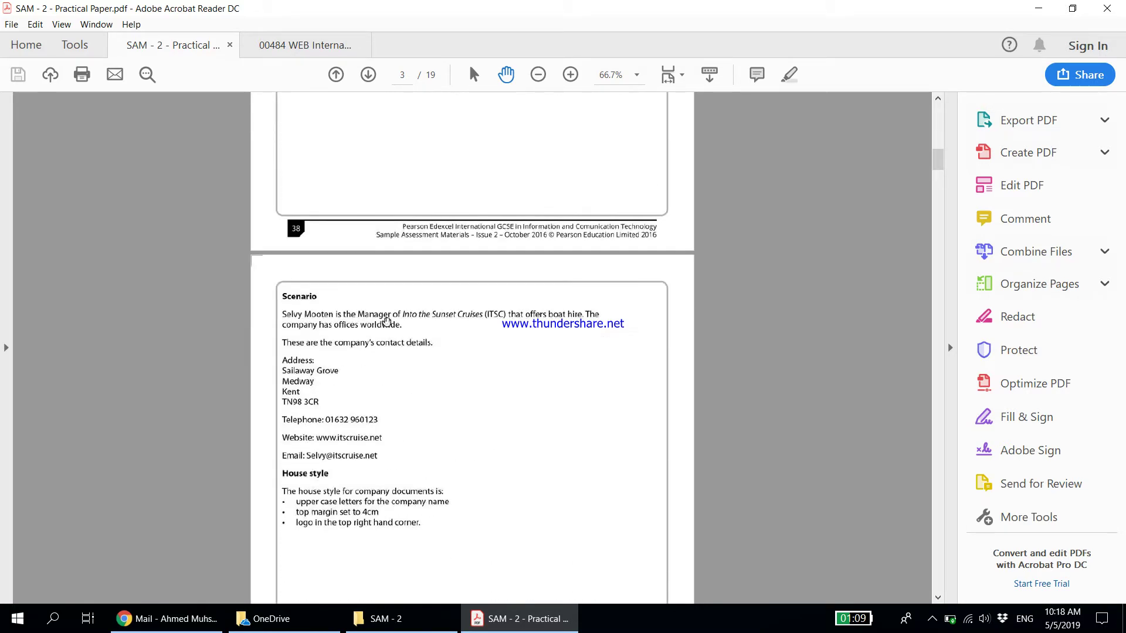
scroll(378, 280, "down", 1)
left_click(570, 74)
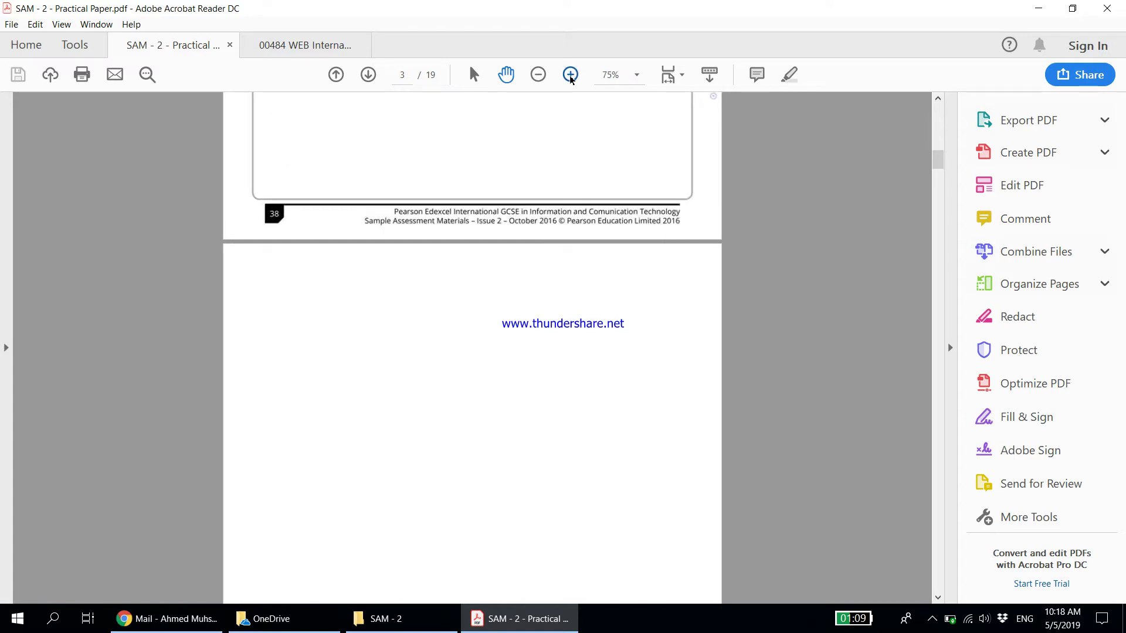
scroll(423, 320, "down", 5)
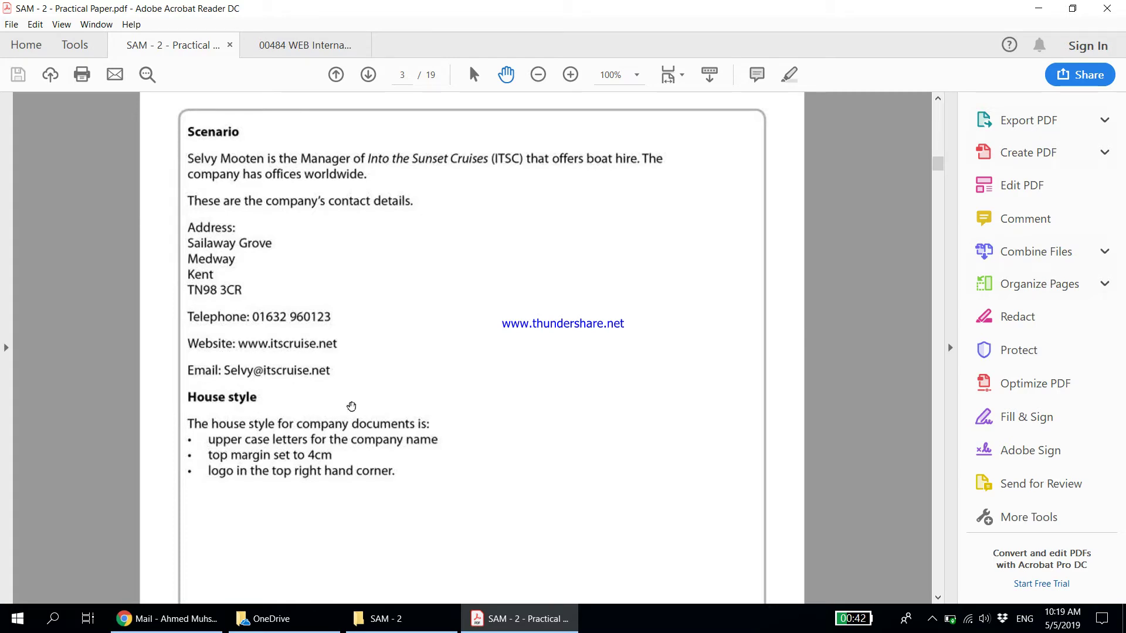
scroll(351, 407, "down", 10)
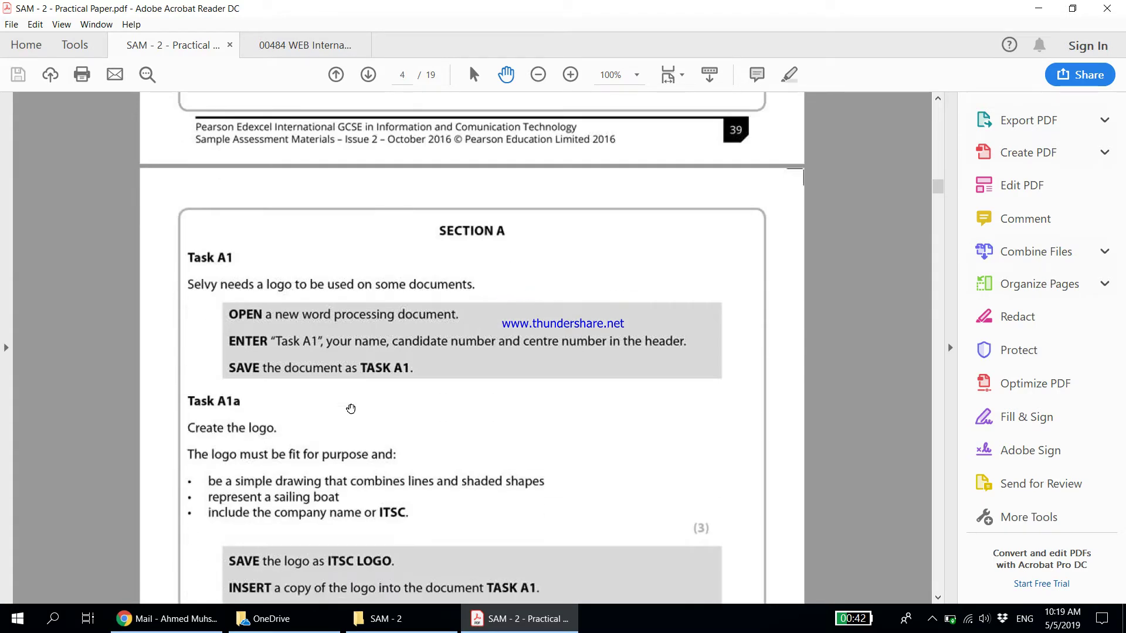
scroll(304, 301, "down", 1)
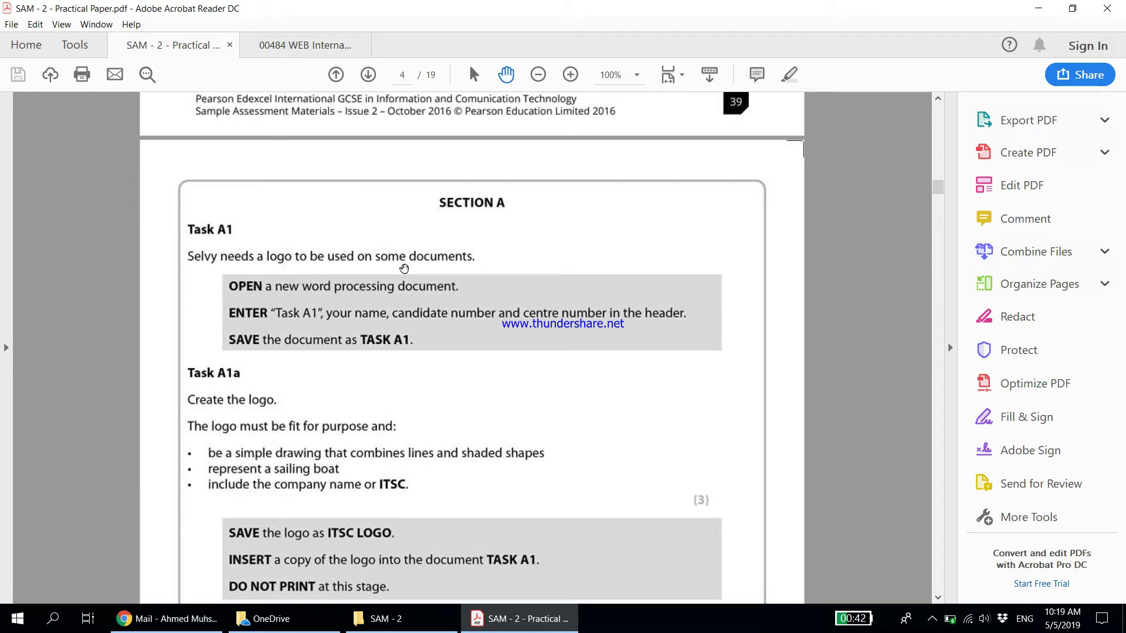
scroll(411, 279, "down", 2)
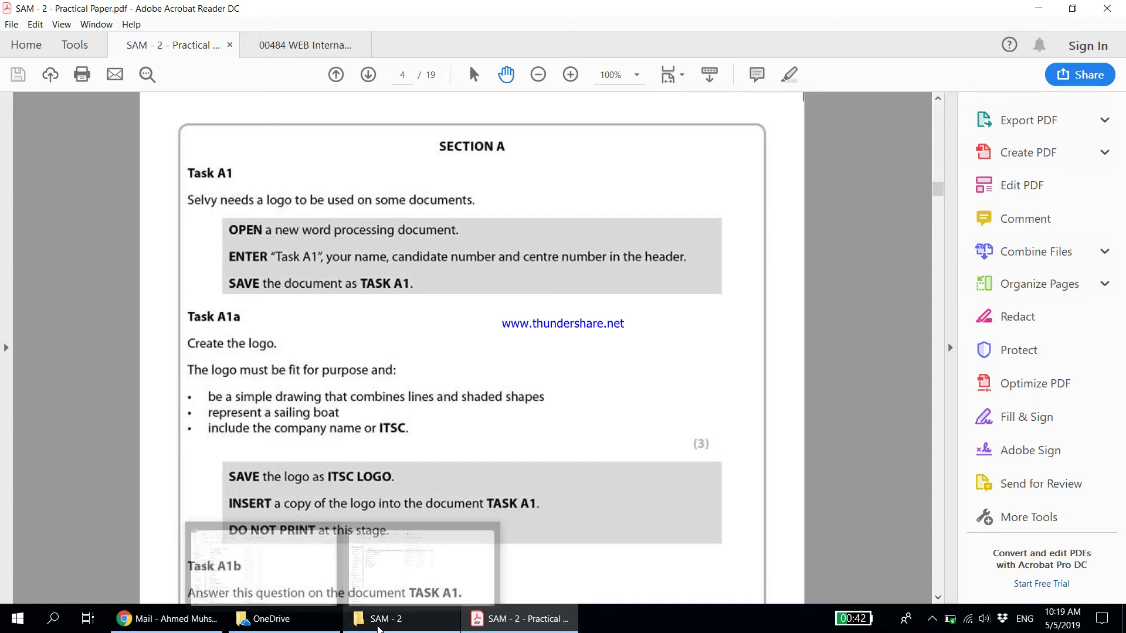
left_click(378, 622)
Step: Add a new Microsoft Word Document to SAM - 2 from the right-click New menu, named TASK A1
right_click(323, 441)
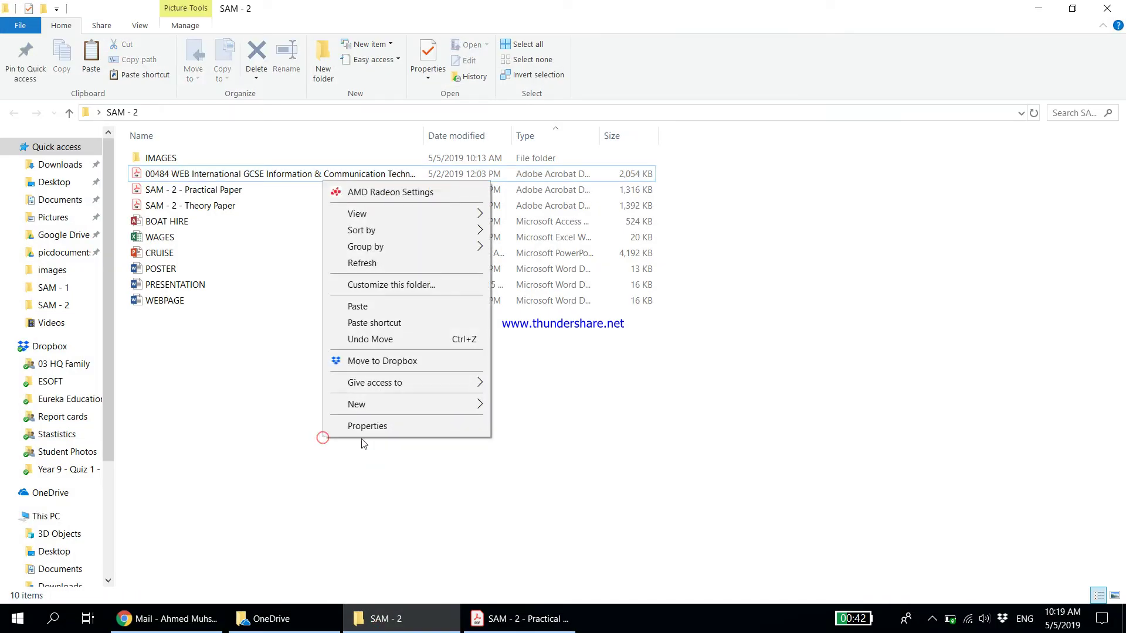
left_click(368, 407)
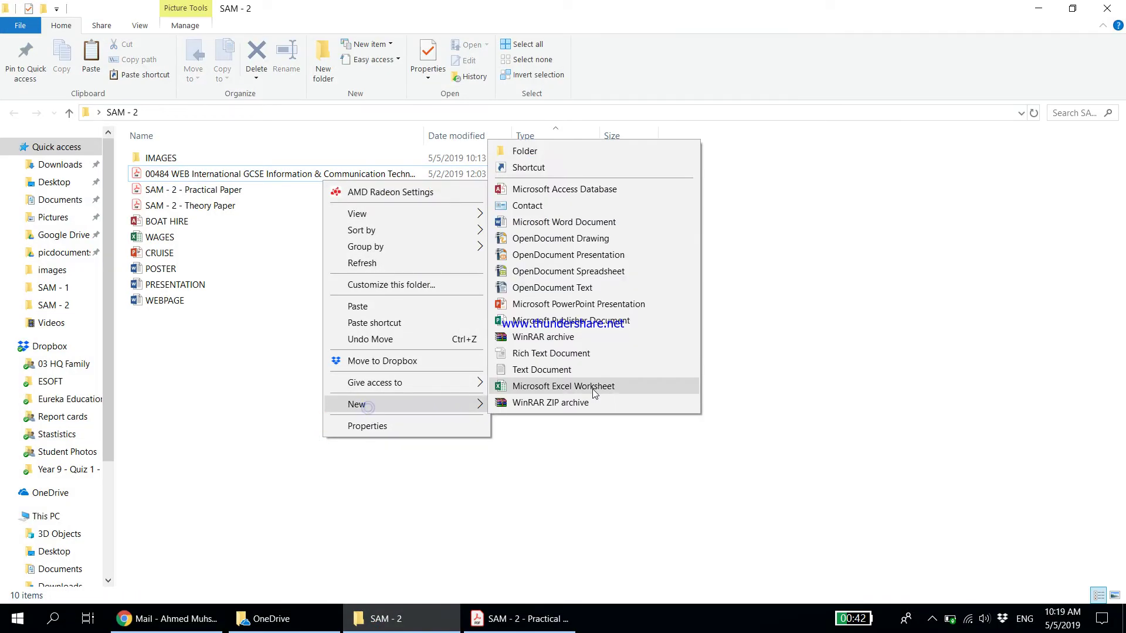
left_click(580, 222)
key("Caps_Lock")
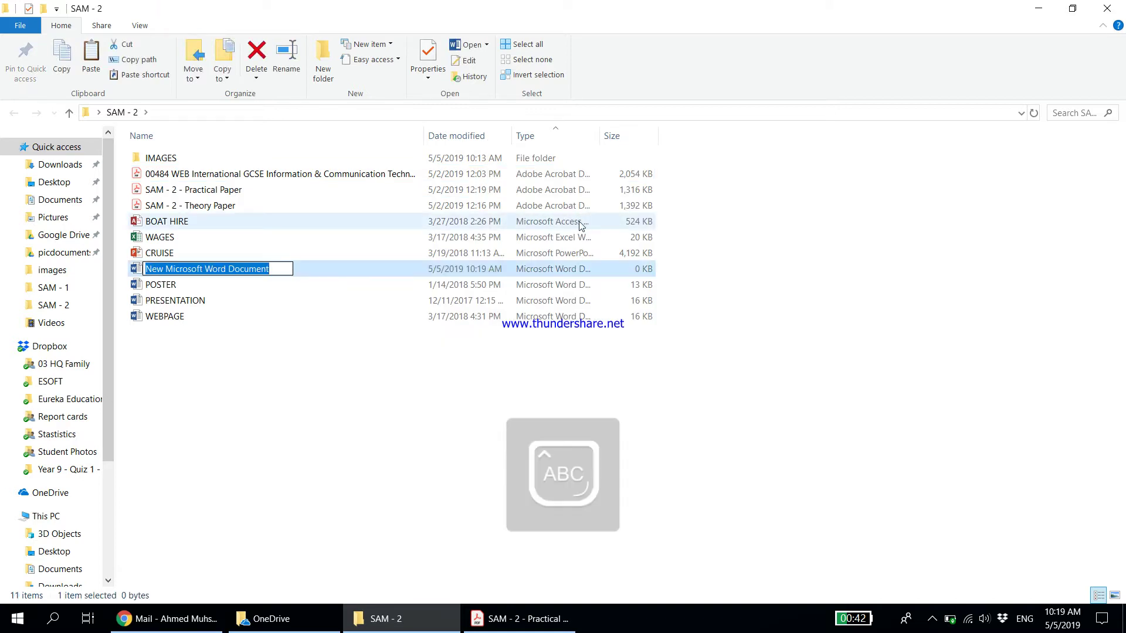
type("TASK A1")
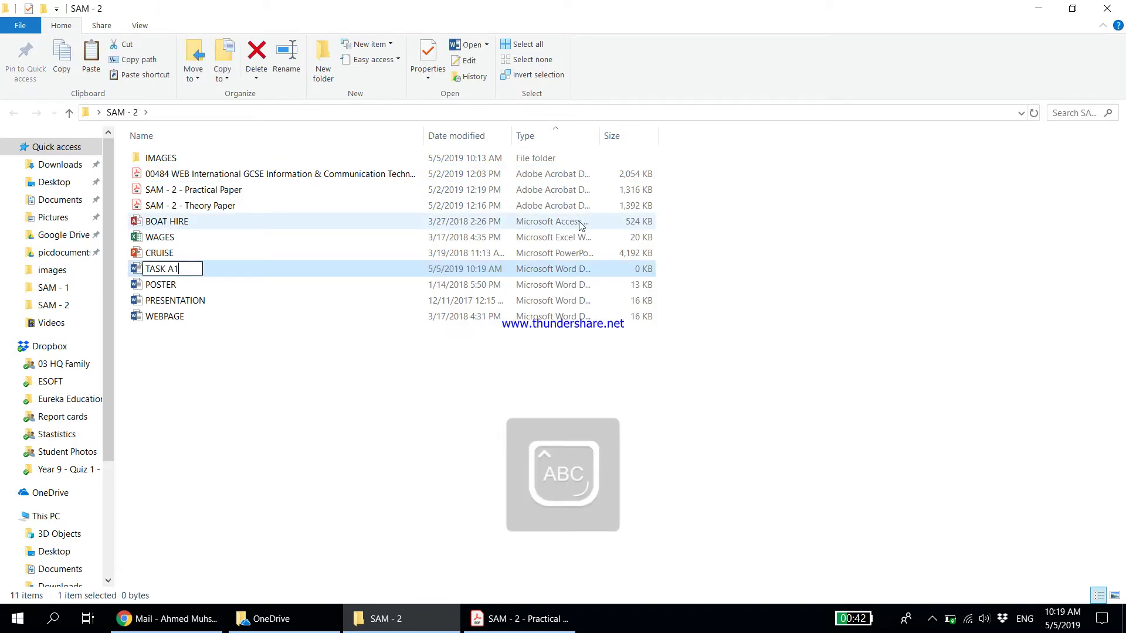
key("Return")
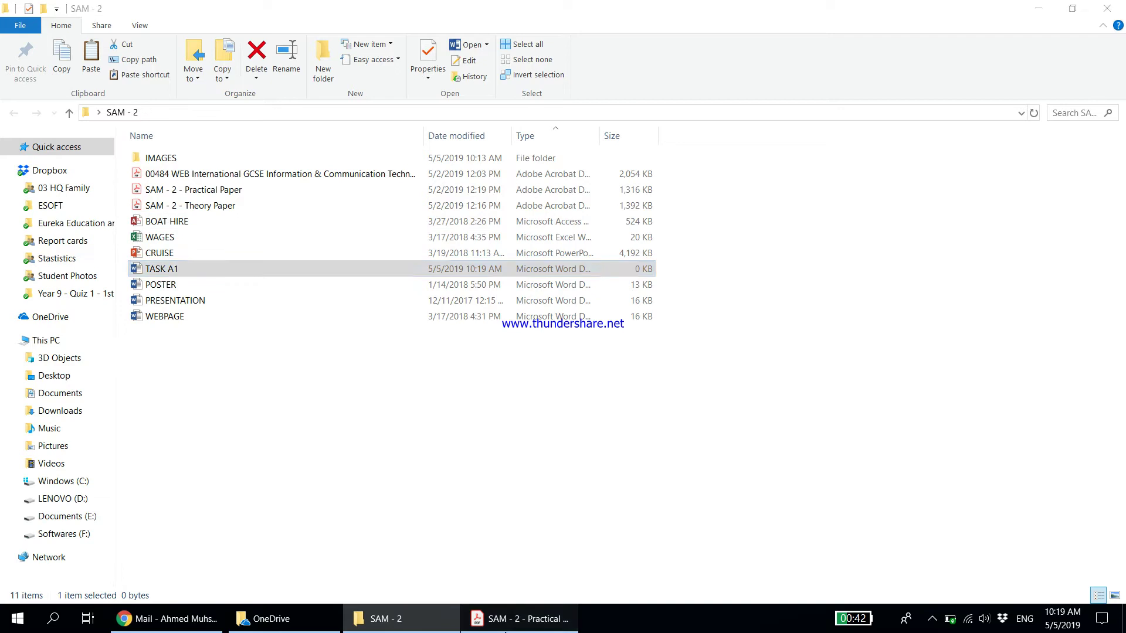
left_click(521, 618)
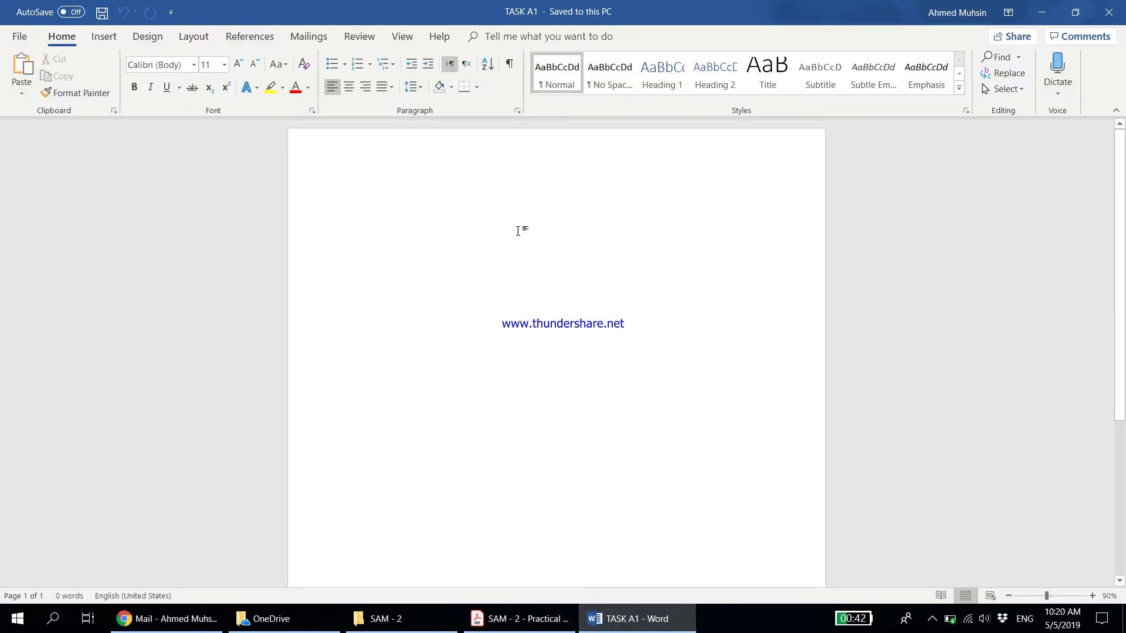
Step: Type the candidate's name, candidate number and centre number into the TASK A1 page header
double_click(346, 149)
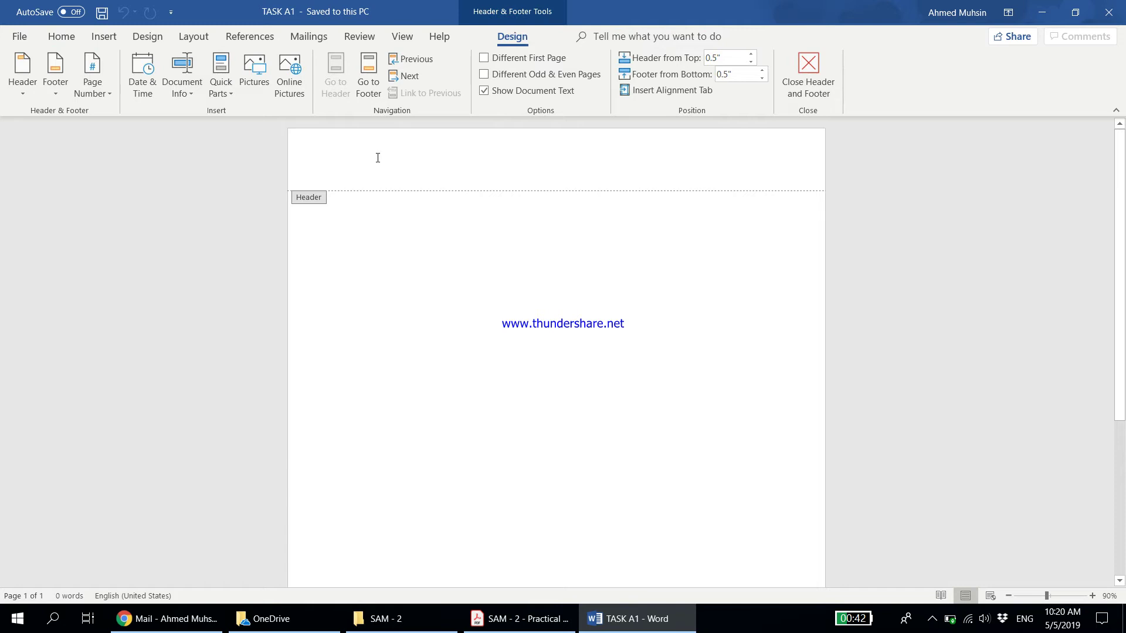
key("Caps_Lock")
key("Caps_Lock")
type("A")
key("Caps_Lock")
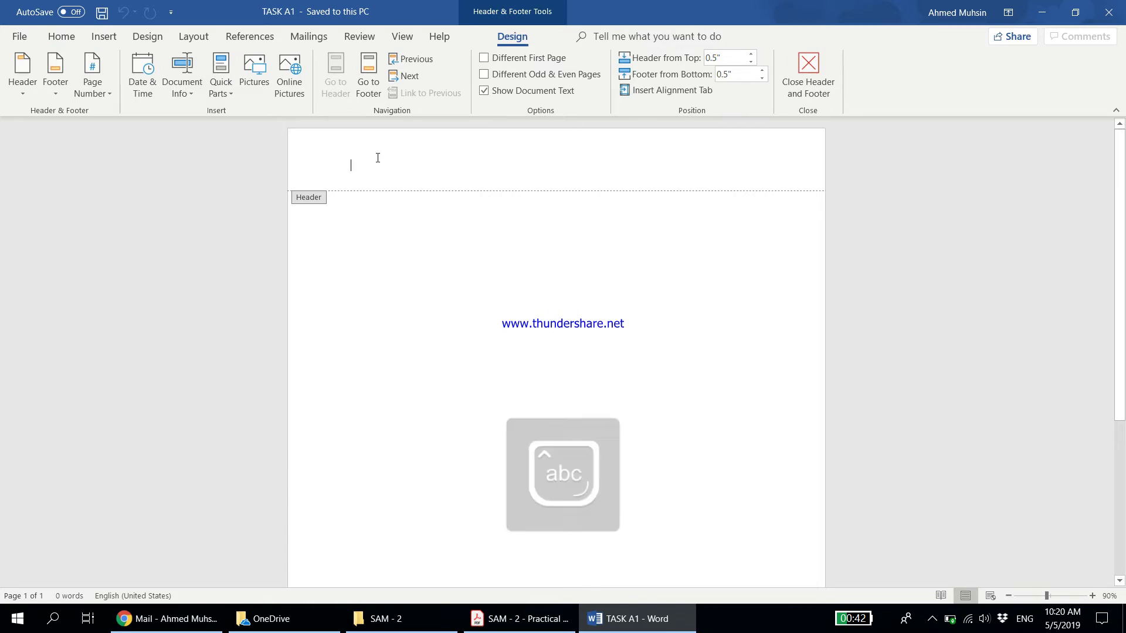
type("hmed 1234 1234")
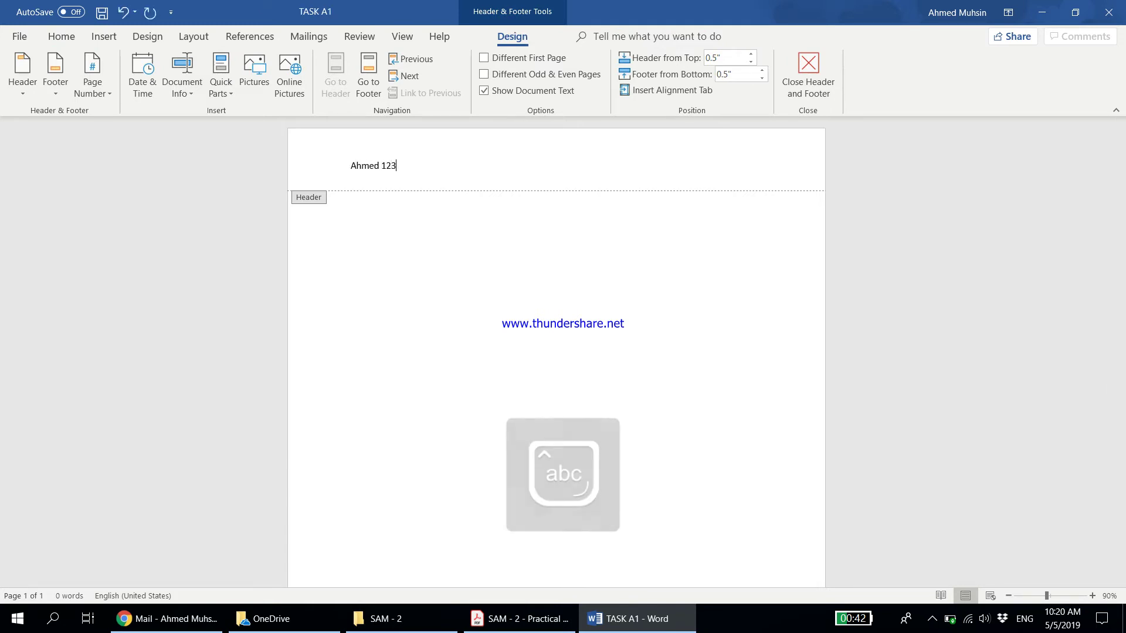
double_click(424, 285)
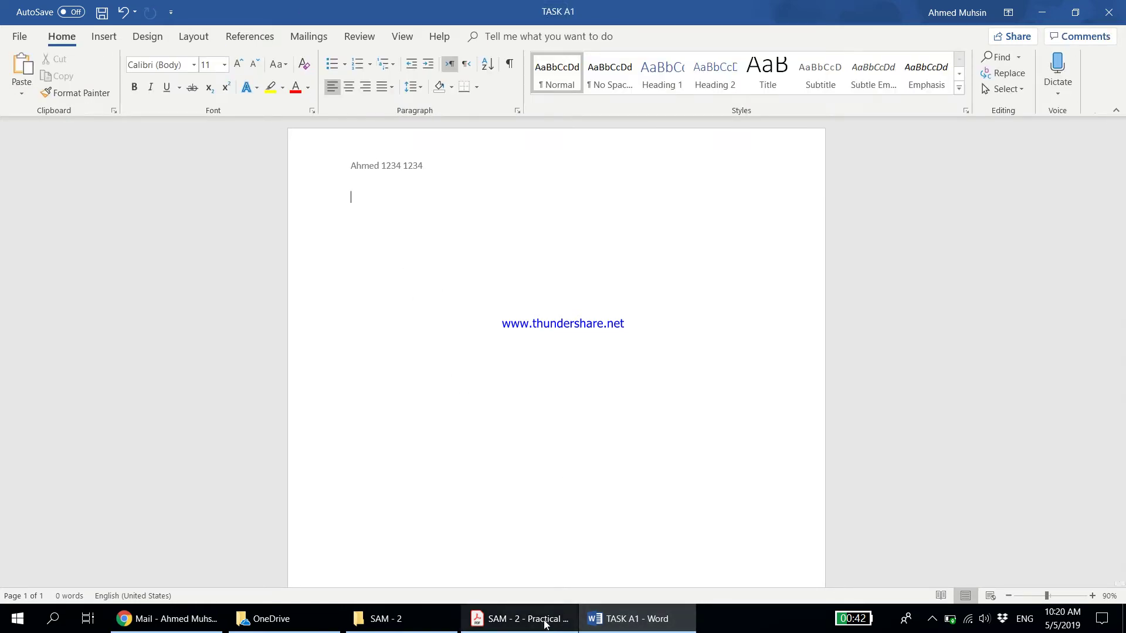
left_click(518, 619)
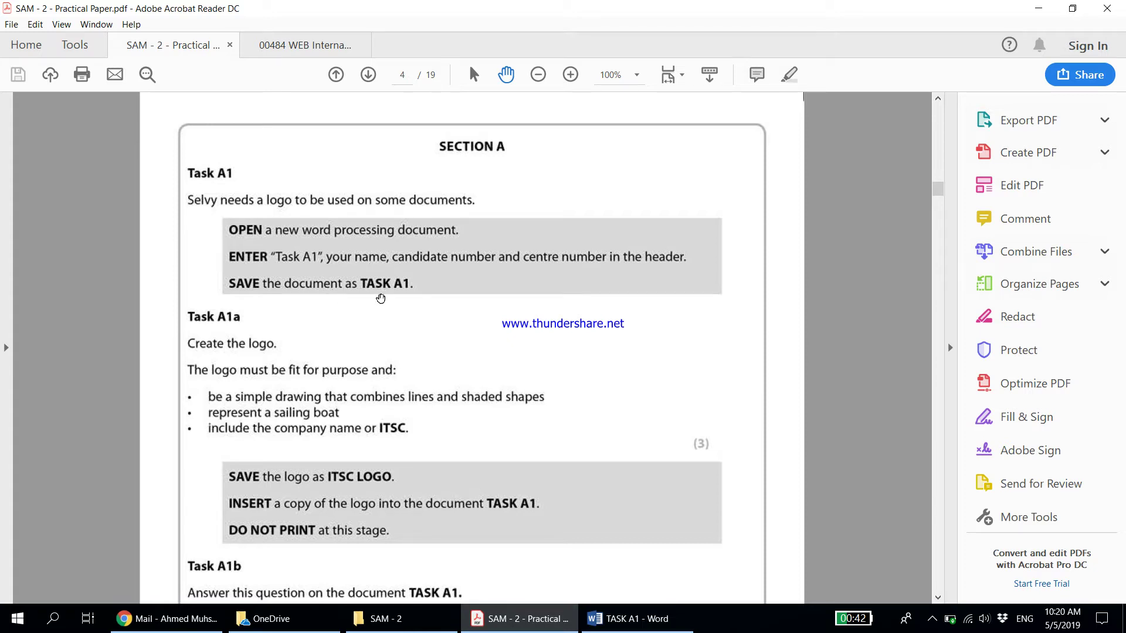
Step: Scroll to the Task A1b vector-versus-bitmap question and open the Start menu
scroll(369, 316, "down", 2)
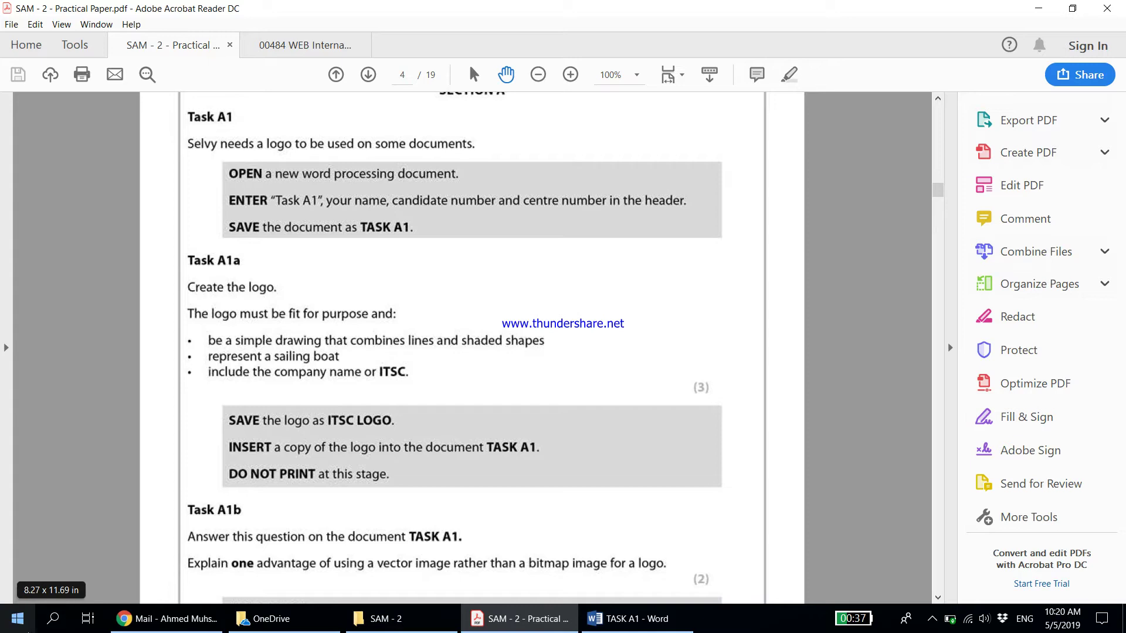
left_click(16, 619)
Step: Launch Paint from a 'paint' search and draw the first diagonal hull line with the Line shape
type("paint")
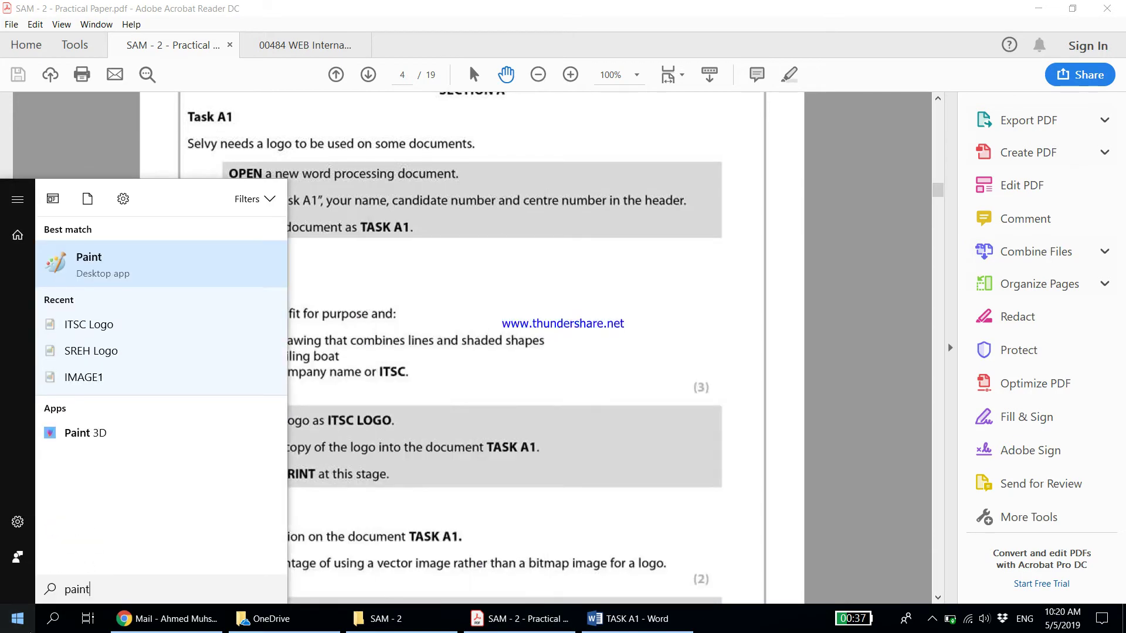
left_click(118, 262)
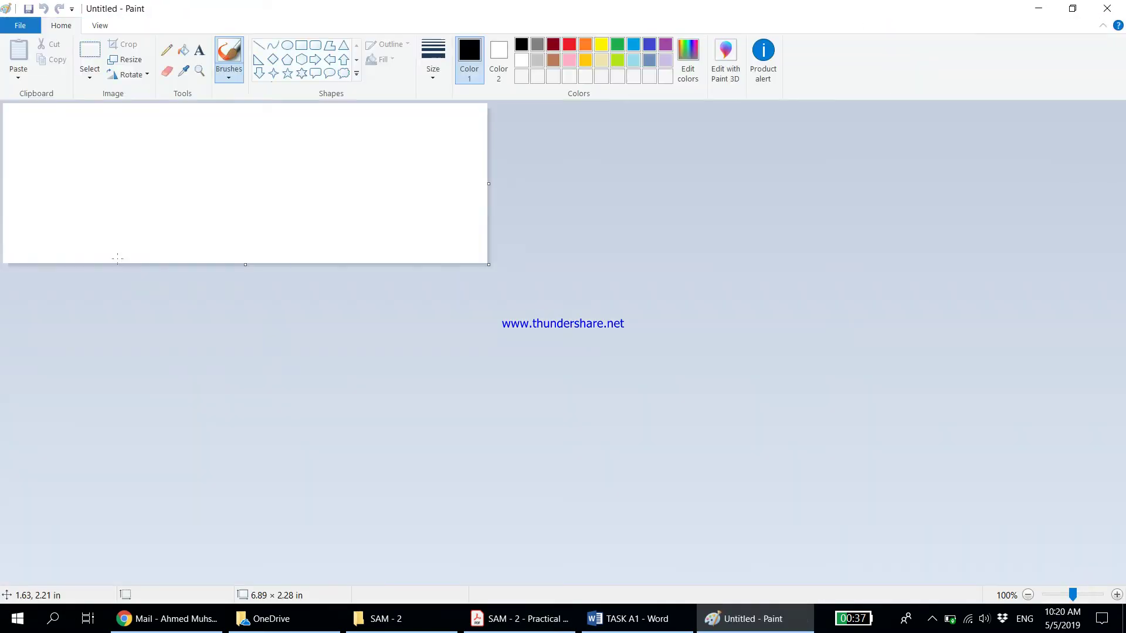
left_click(519, 618)
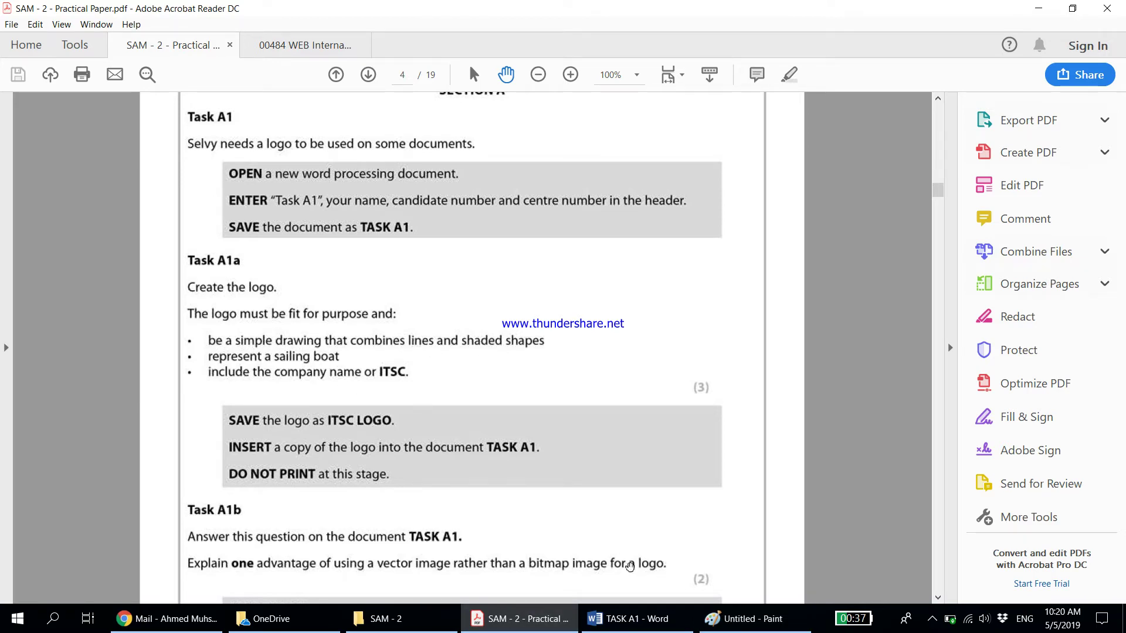
left_click(744, 618)
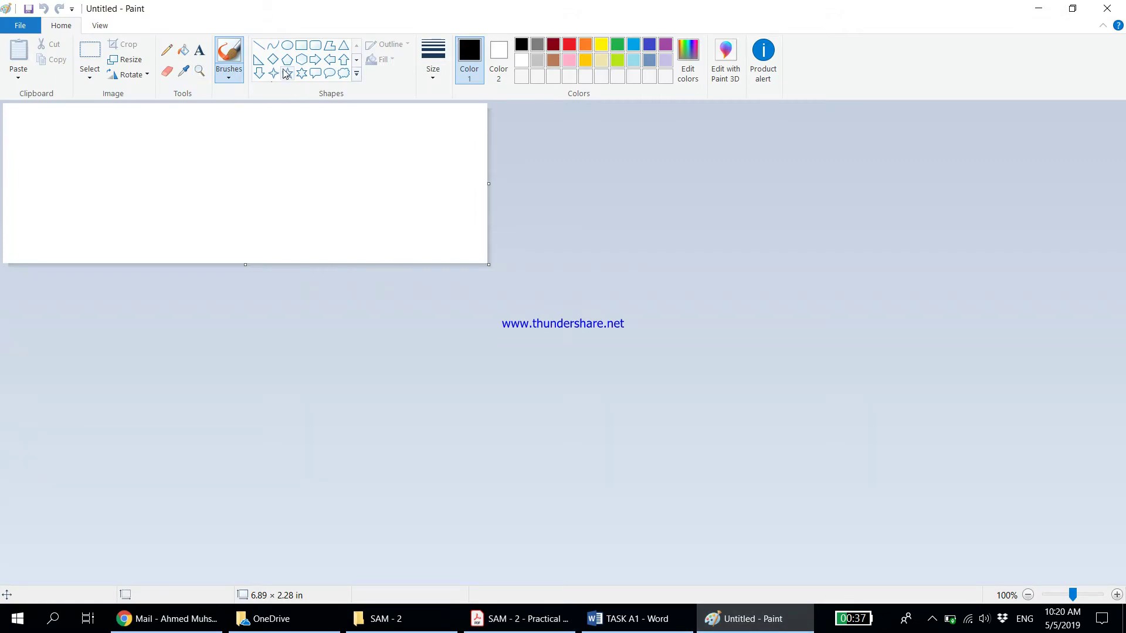
left_click(258, 47)
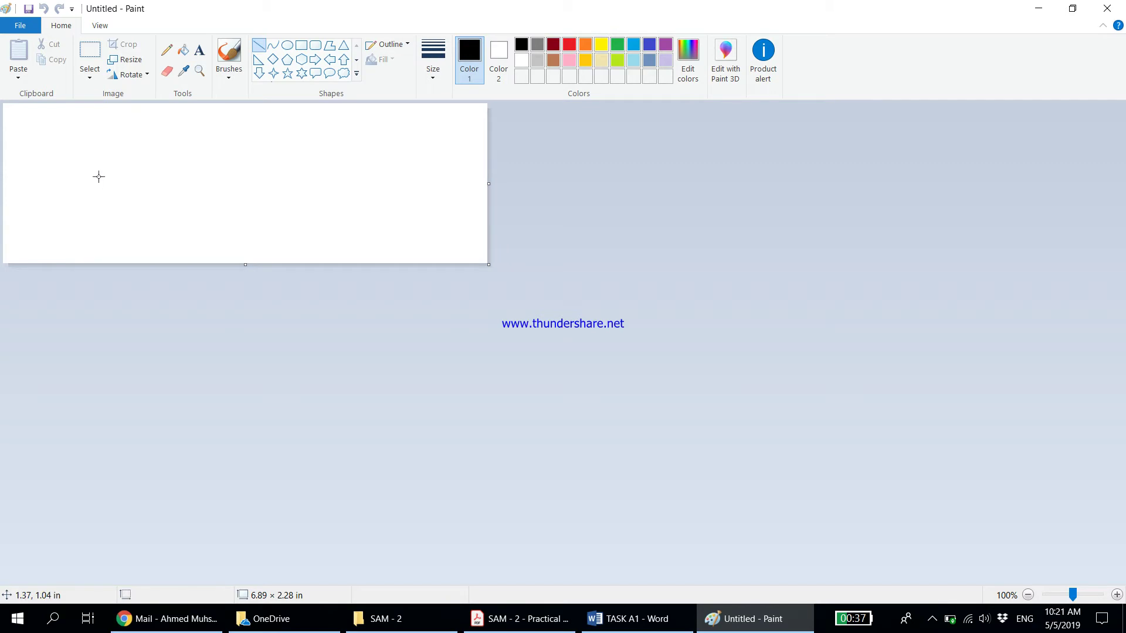
mouse_move(98, 176)
left_mouse_down()
mouse_move(149, 225)
mouse_move(139, 249)
left_mouse_up()
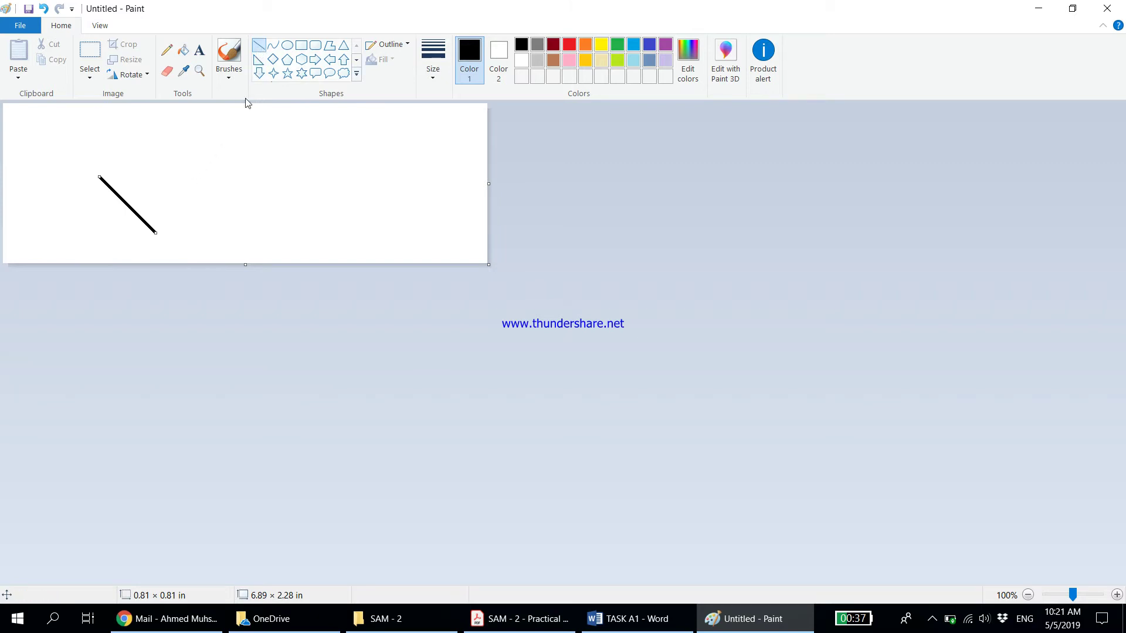
Step: Close the trapezoid hull with bottom, top and slanted side lines, then draw a right-triangle sail
left_click(181, 194)
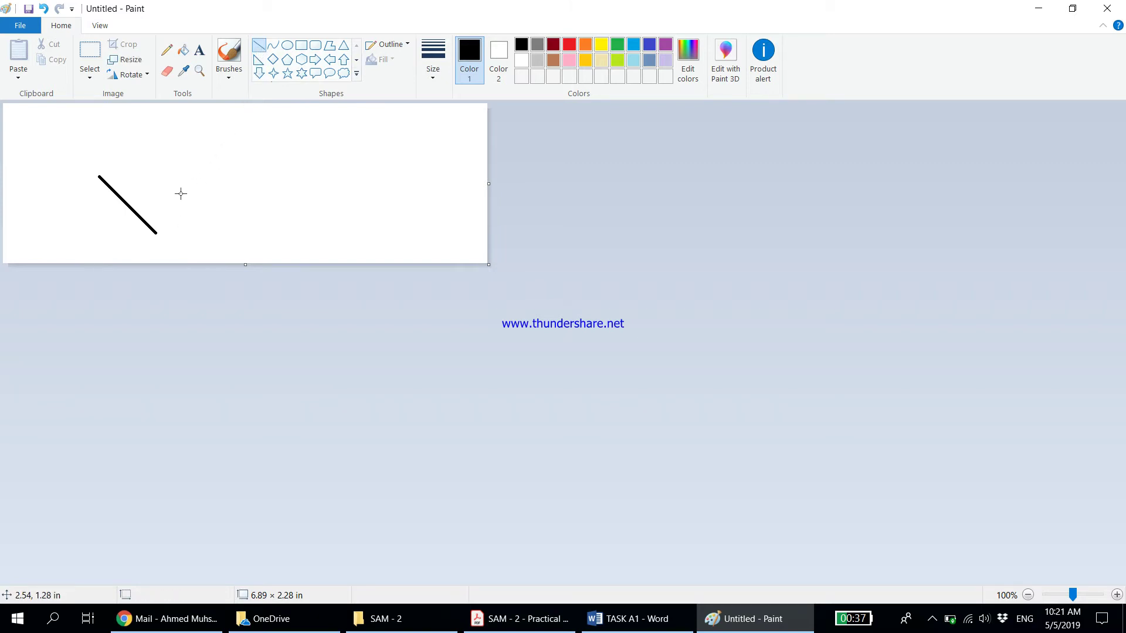
left_click(260, 49)
left_click_drag(156, 232, 317, 234)
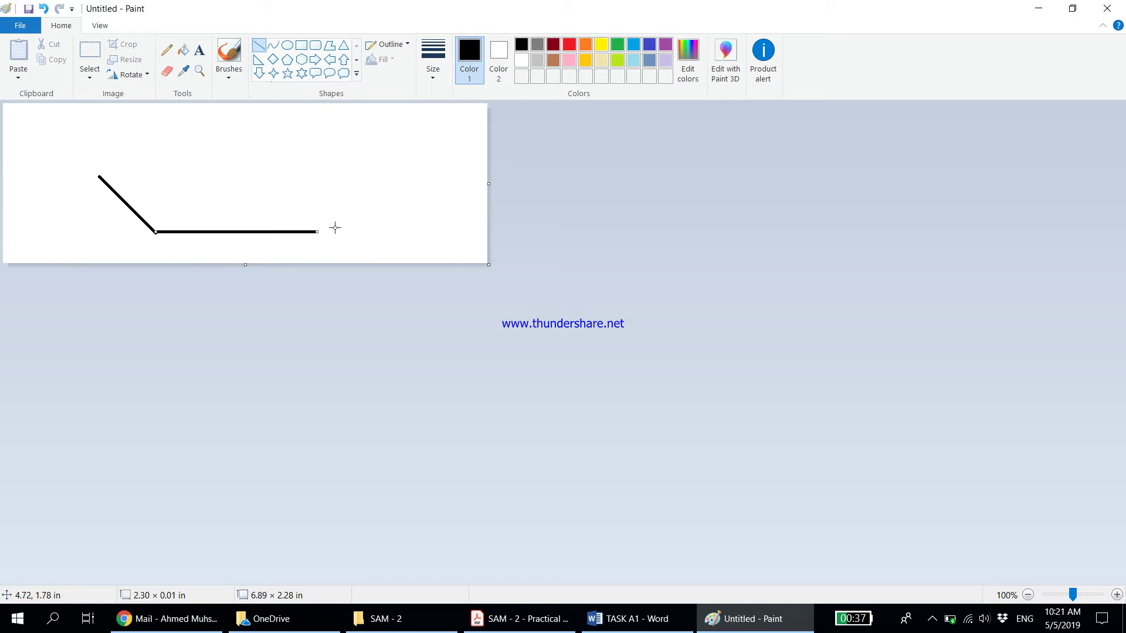
left_click(234, 157)
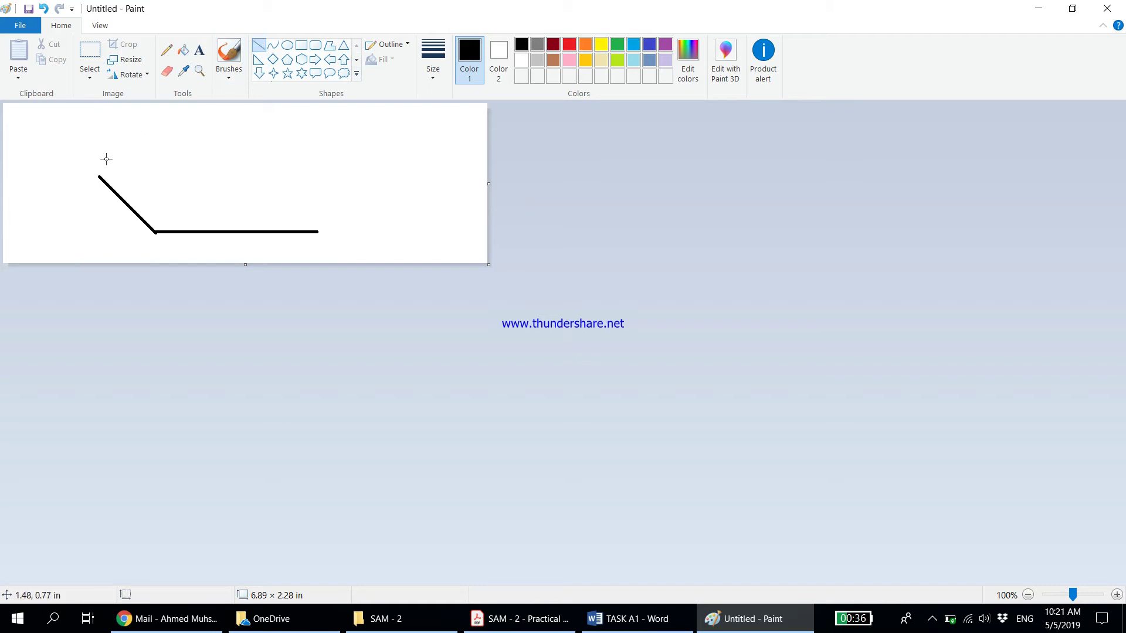
left_click_drag(98, 174, 369, 184)
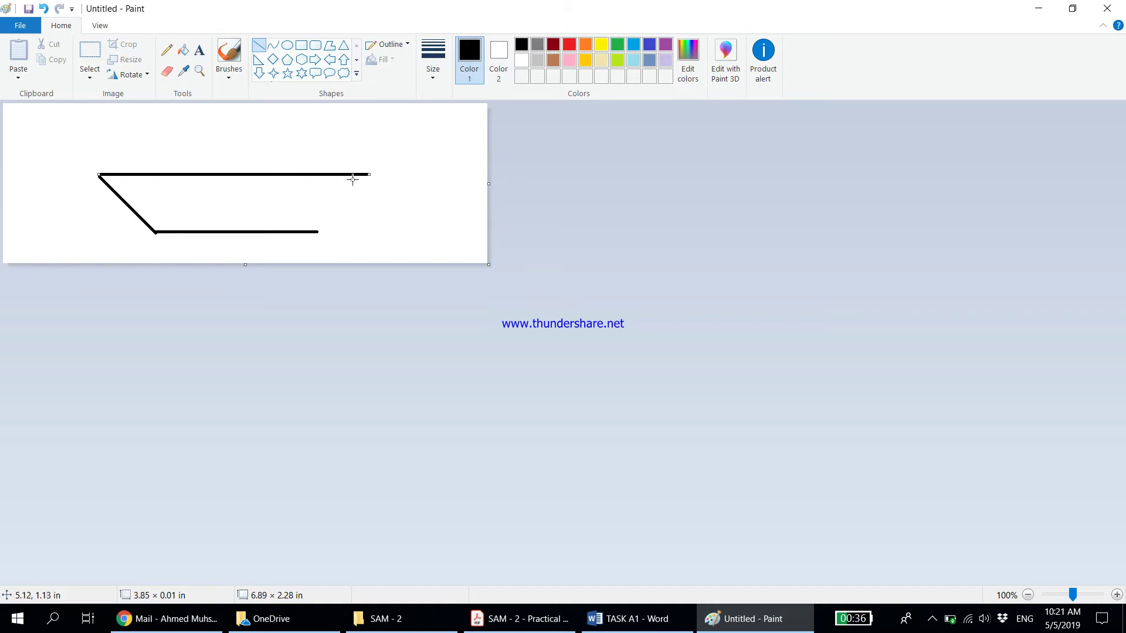
left_click(284, 134)
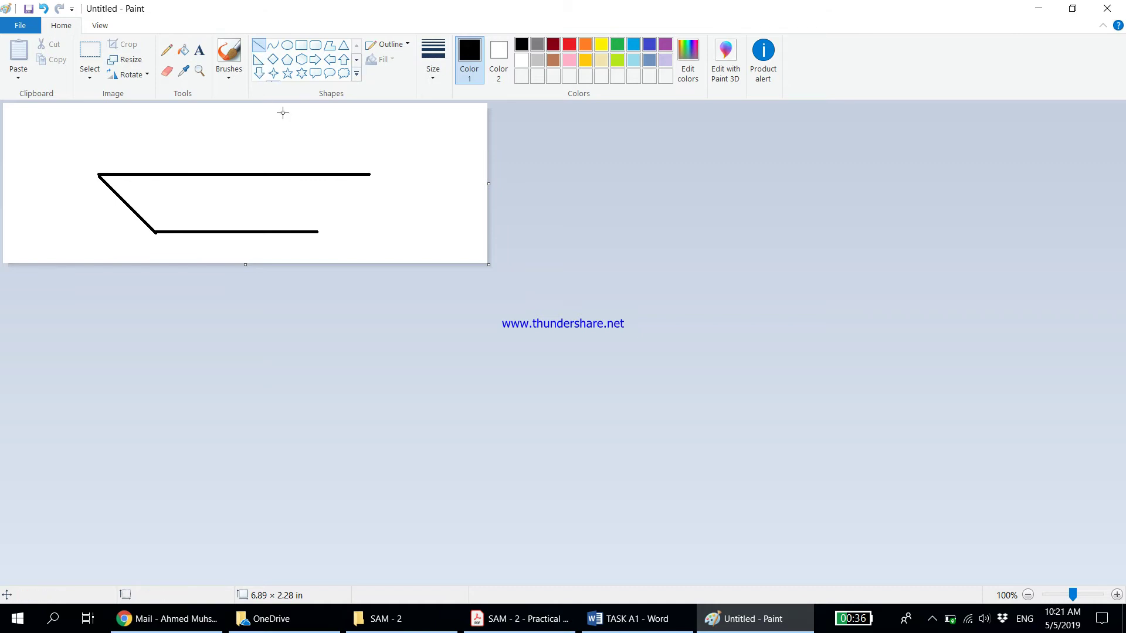
left_click_drag(317, 231, 372, 176)
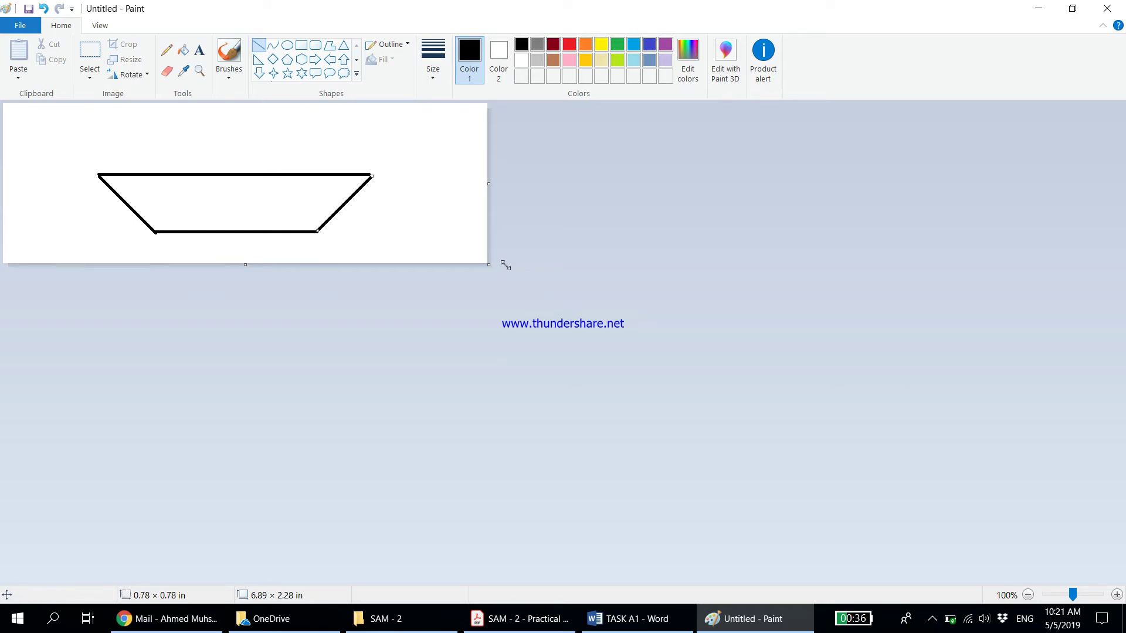
left_click(452, 244)
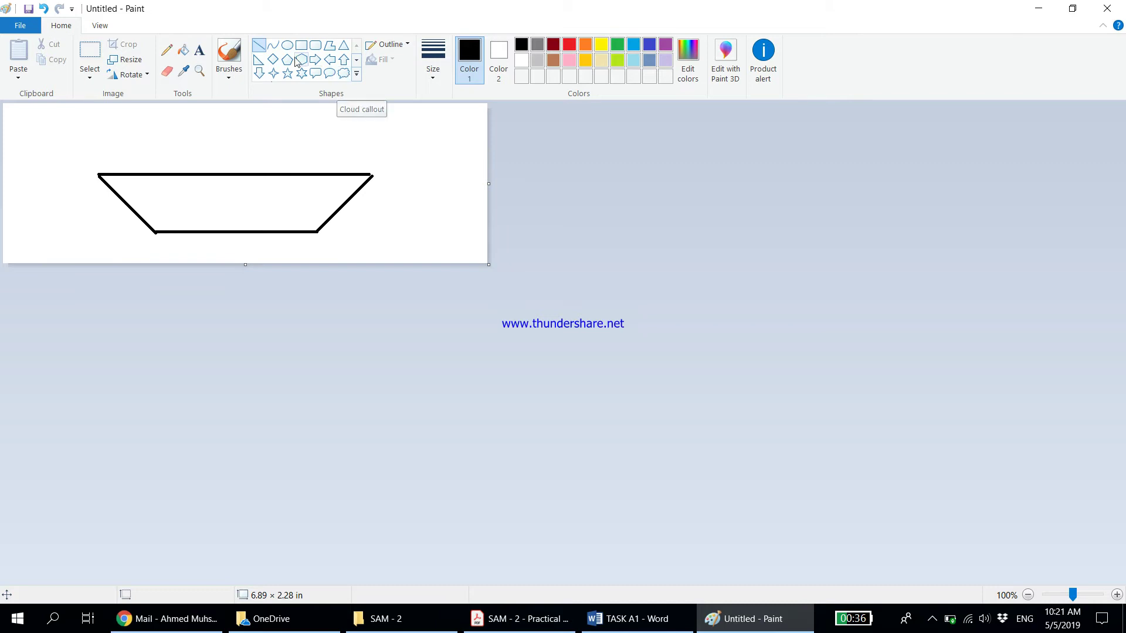
left_click(258, 59)
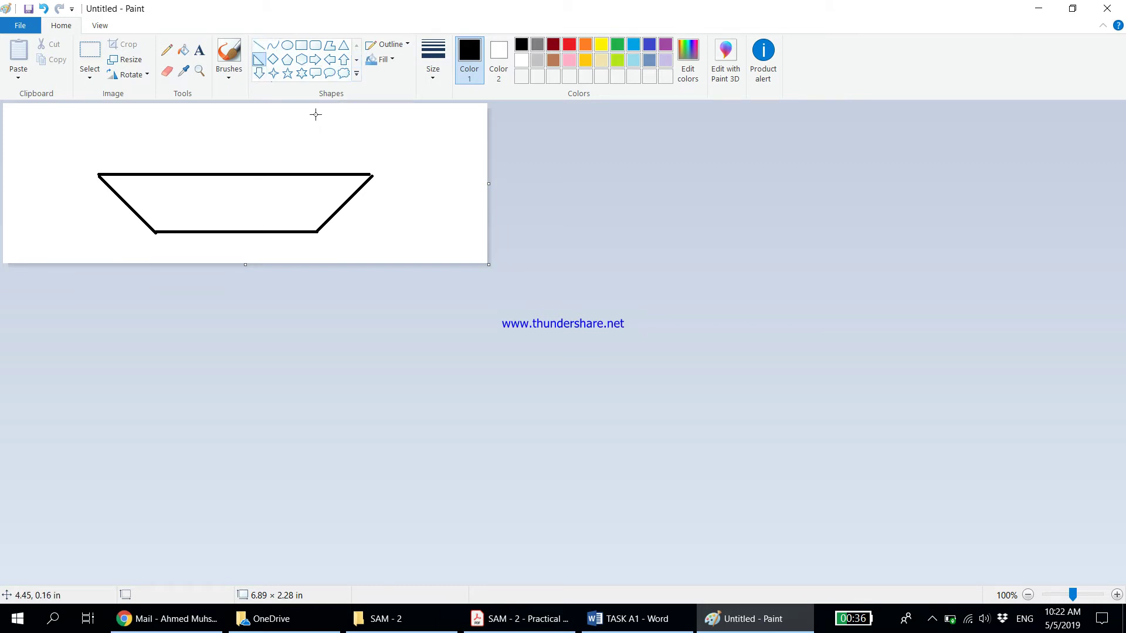
mouse_move(315, 114)
left_mouse_down()
mouse_move(364, 157)
mouse_move(373, 221)
left_mouse_up()
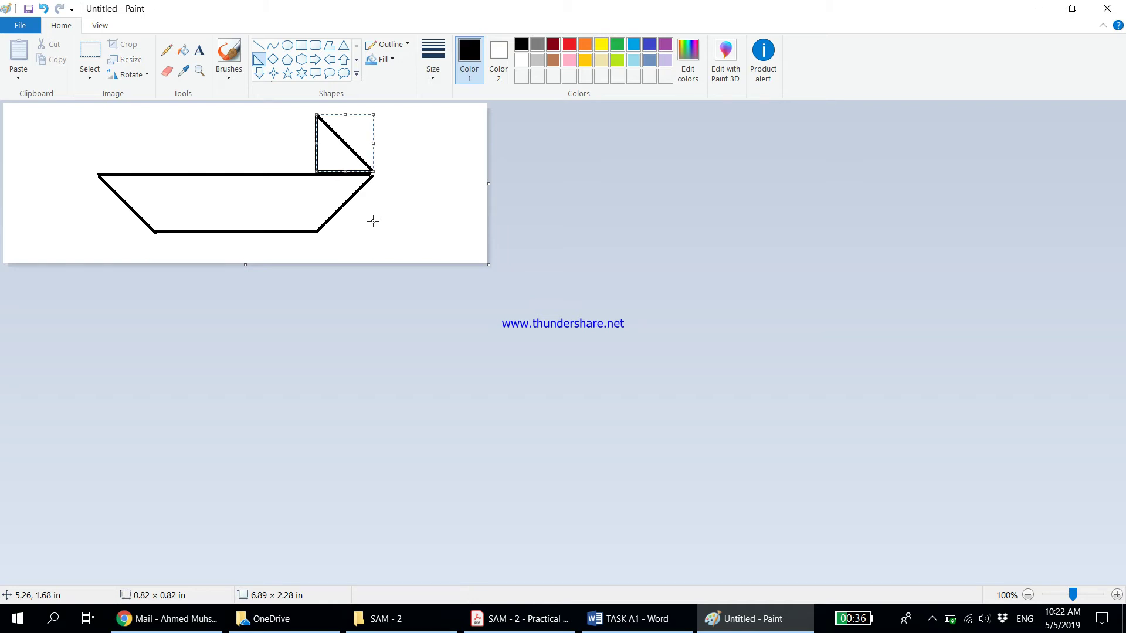
Step: Fill the boat hull orange and the sail green with Fill with color
left_click(394, 228)
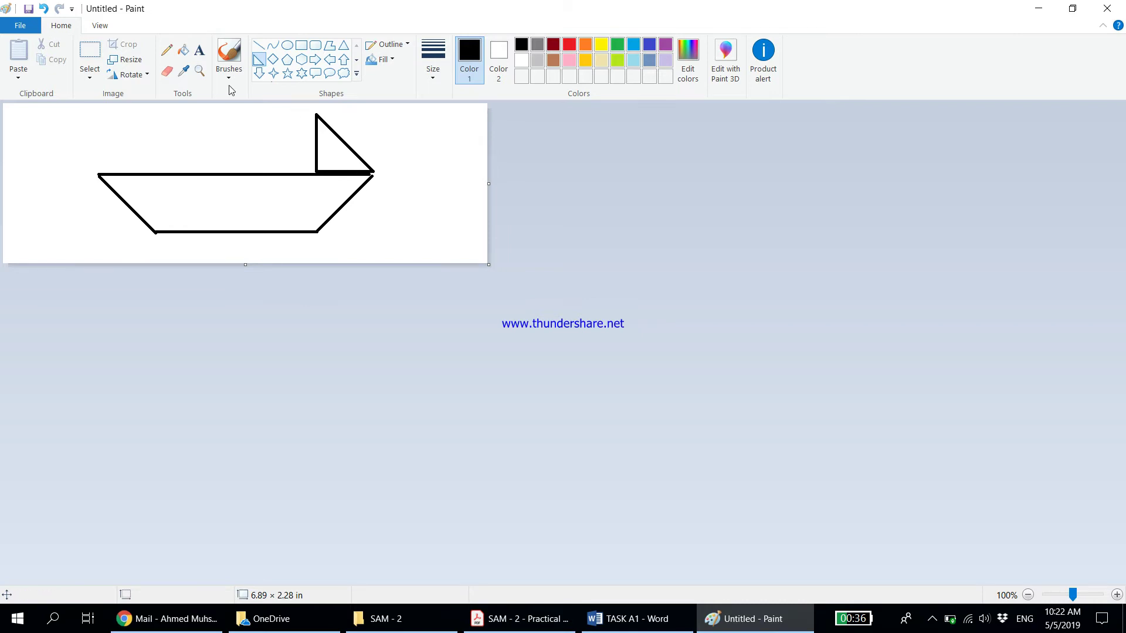
left_click(187, 54)
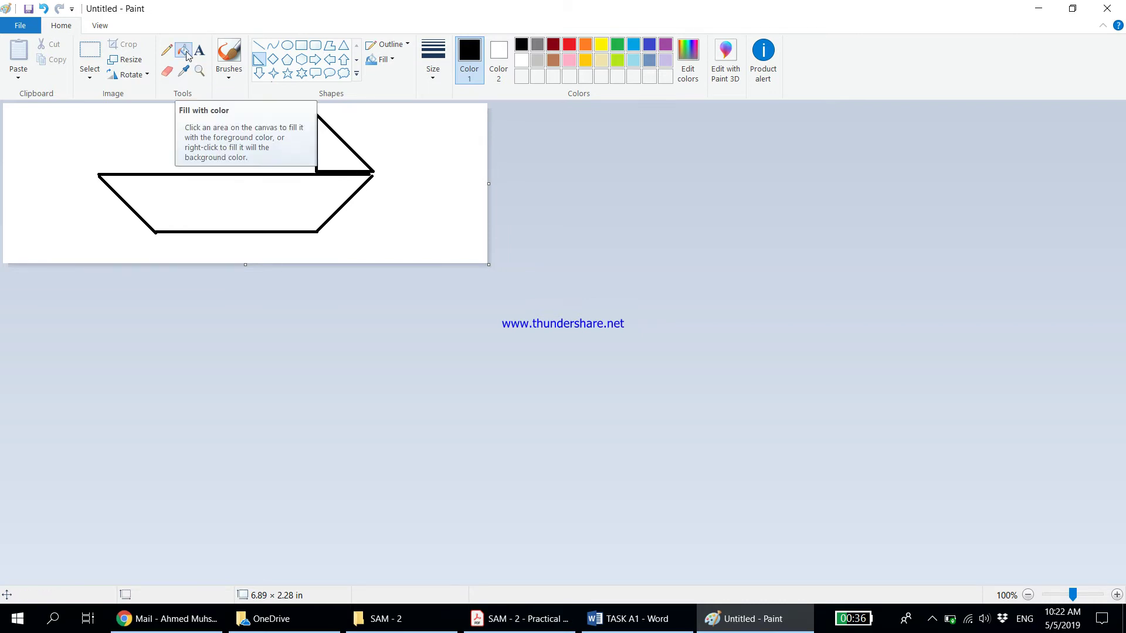
left_click(585, 45)
left_click(298, 199)
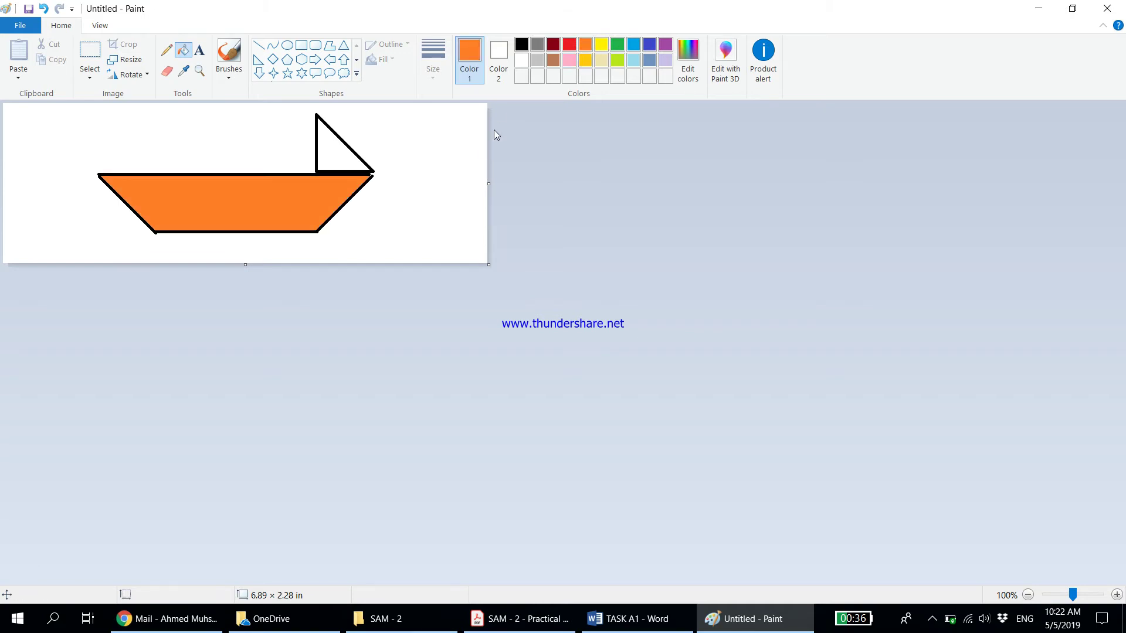
left_click(615, 50)
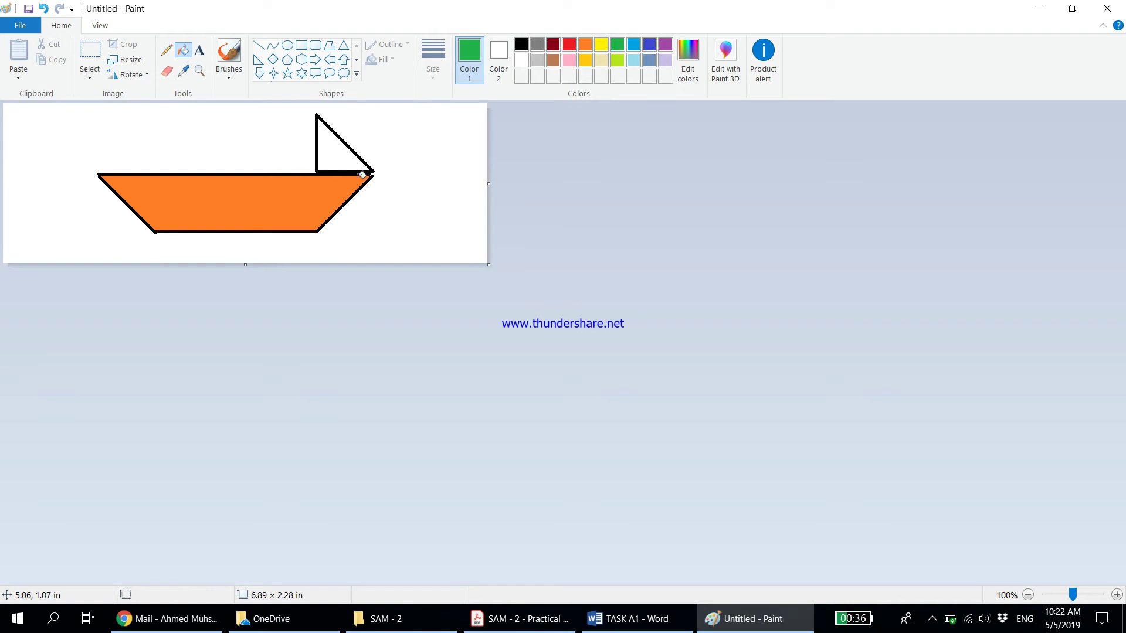
left_click(339, 152)
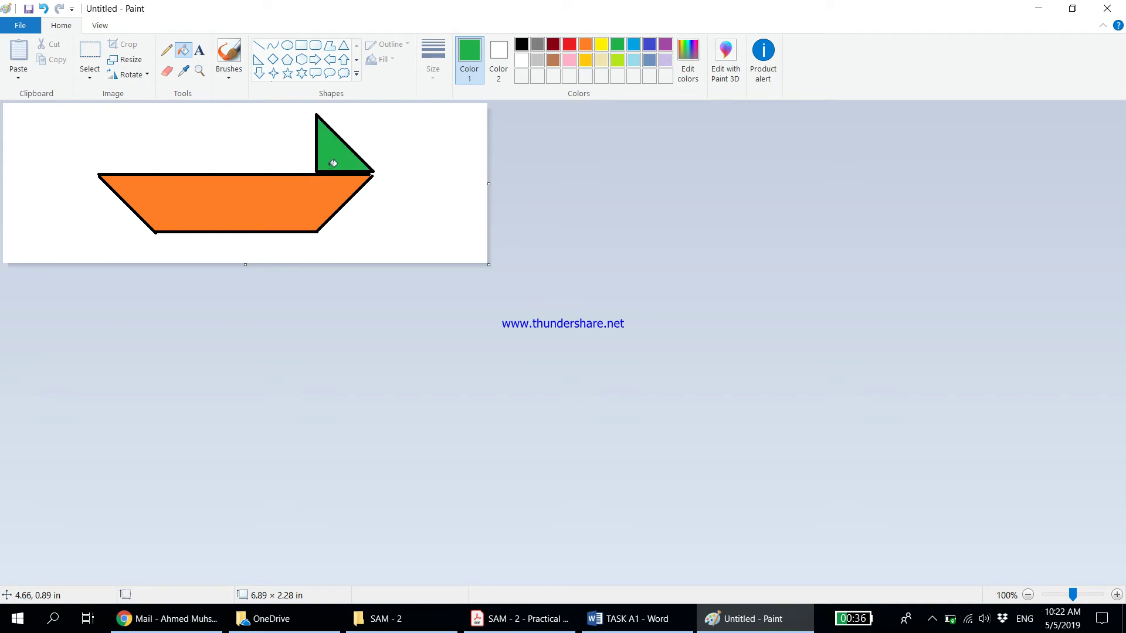
left_click(519, 618)
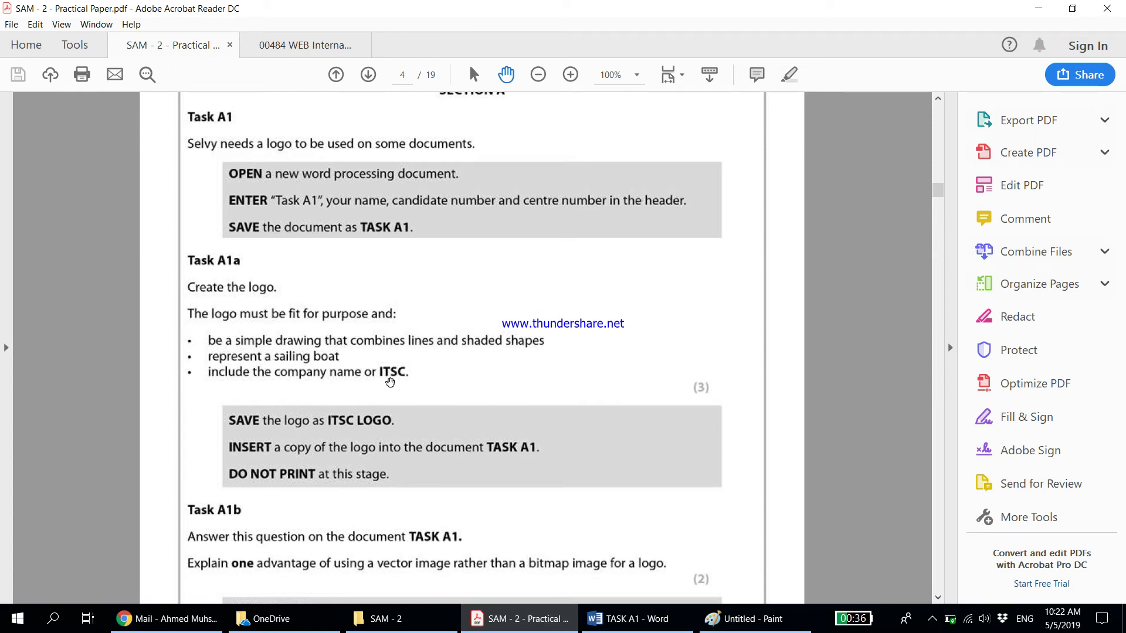
left_click(713, 619)
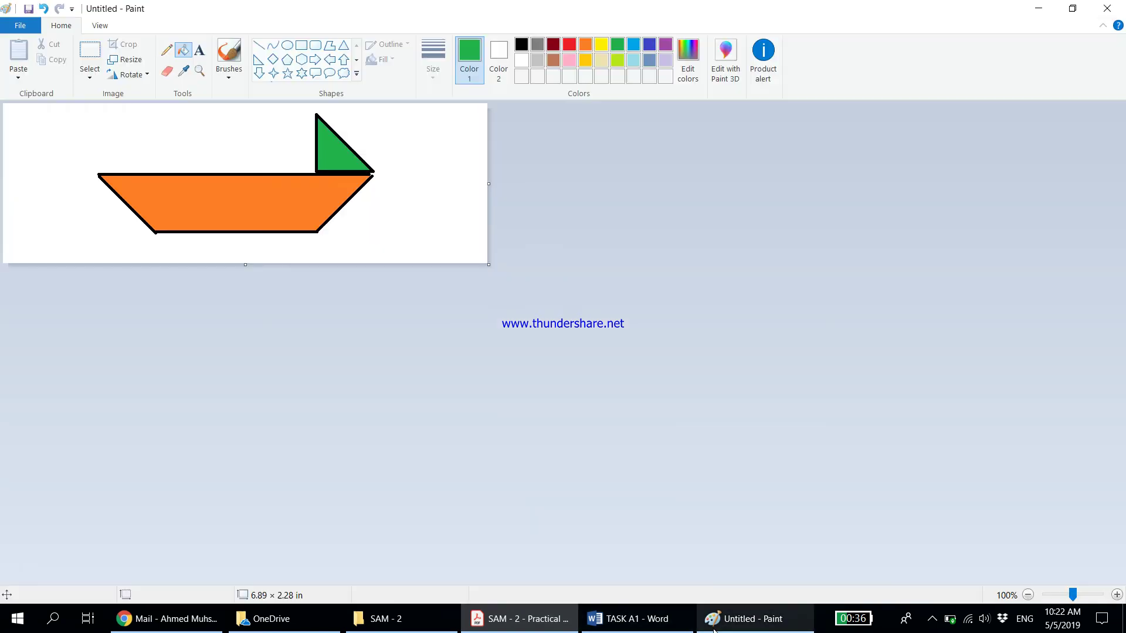
Step: Type ITSC in a text box above the hull and colour it black
left_click(200, 54)
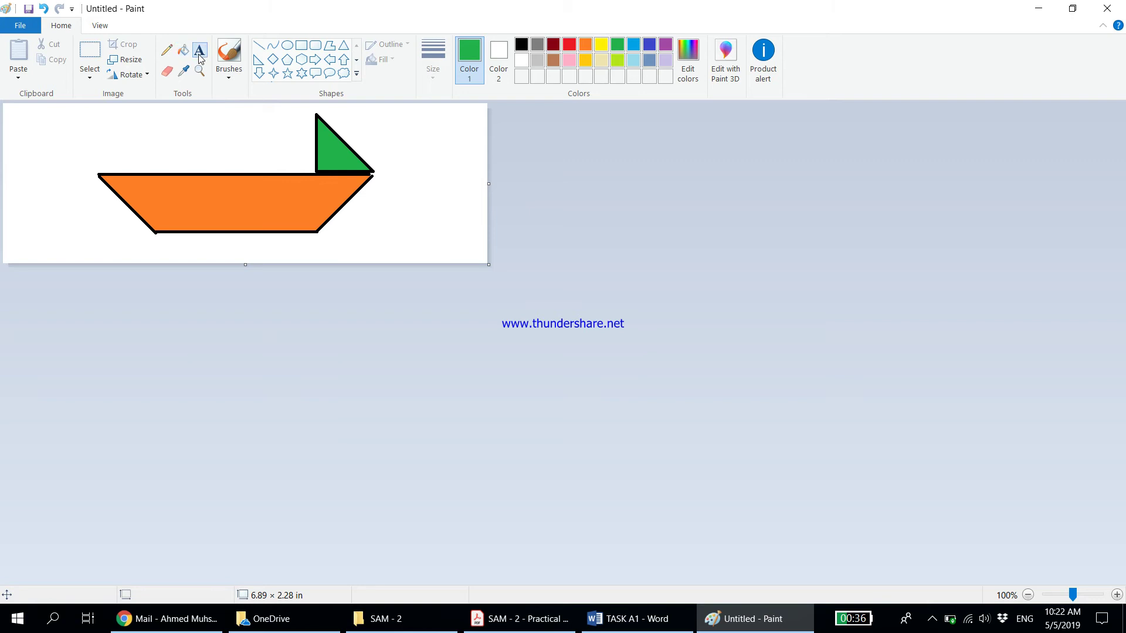
left_click_drag(104, 118, 310, 165)
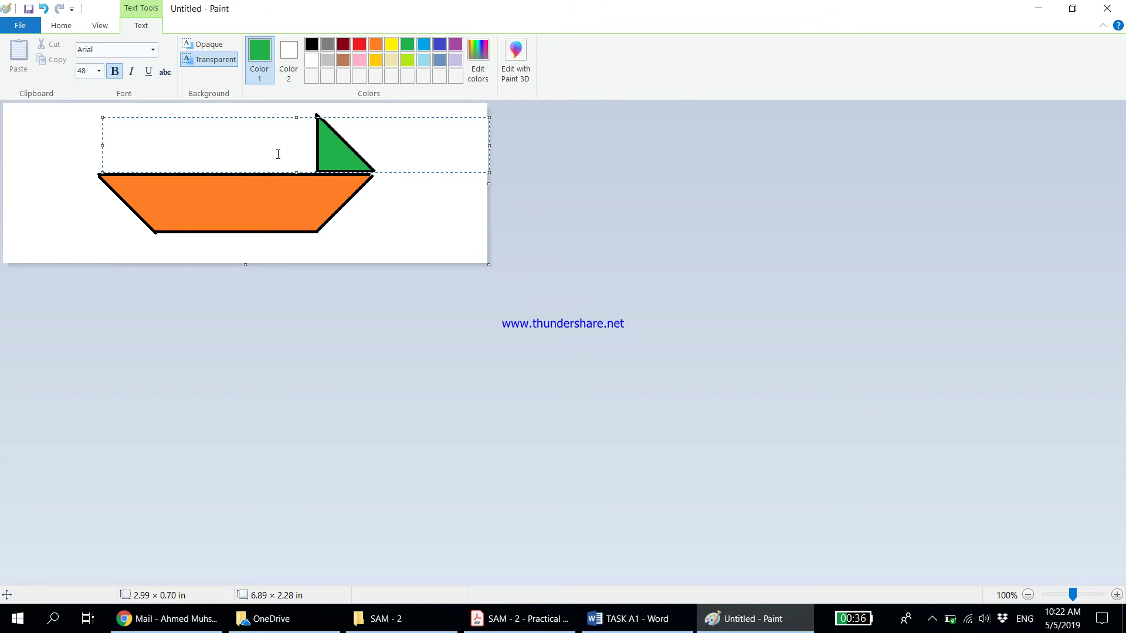
type("ITSC")
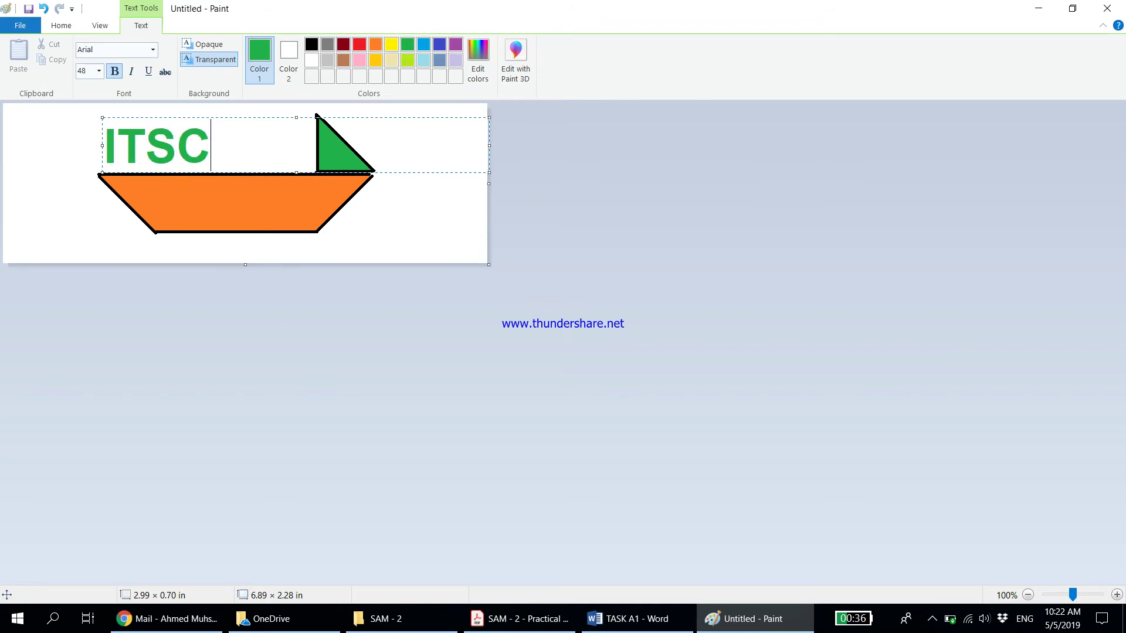
mouse_move(214, 151)
left_mouse_down()
mouse_move(116, 151)
mouse_move(226, 151)
left_mouse_up()
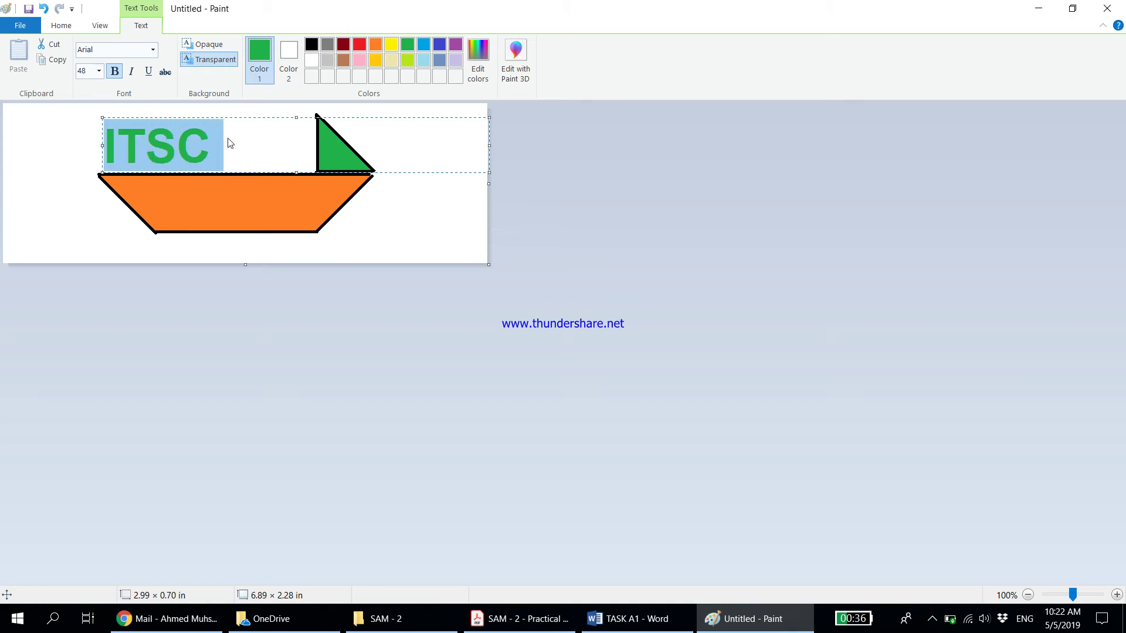
left_click(311, 45)
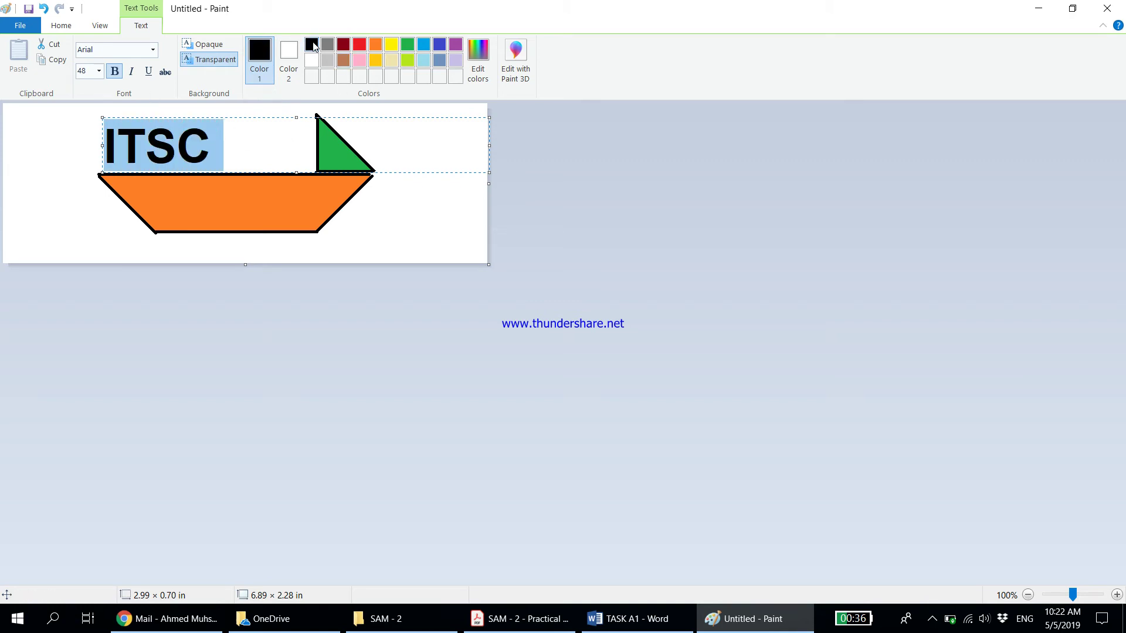
Step: Set the ITSC text to the Bahnschrift font, upright, and commit it to the drawing
left_click(153, 51)
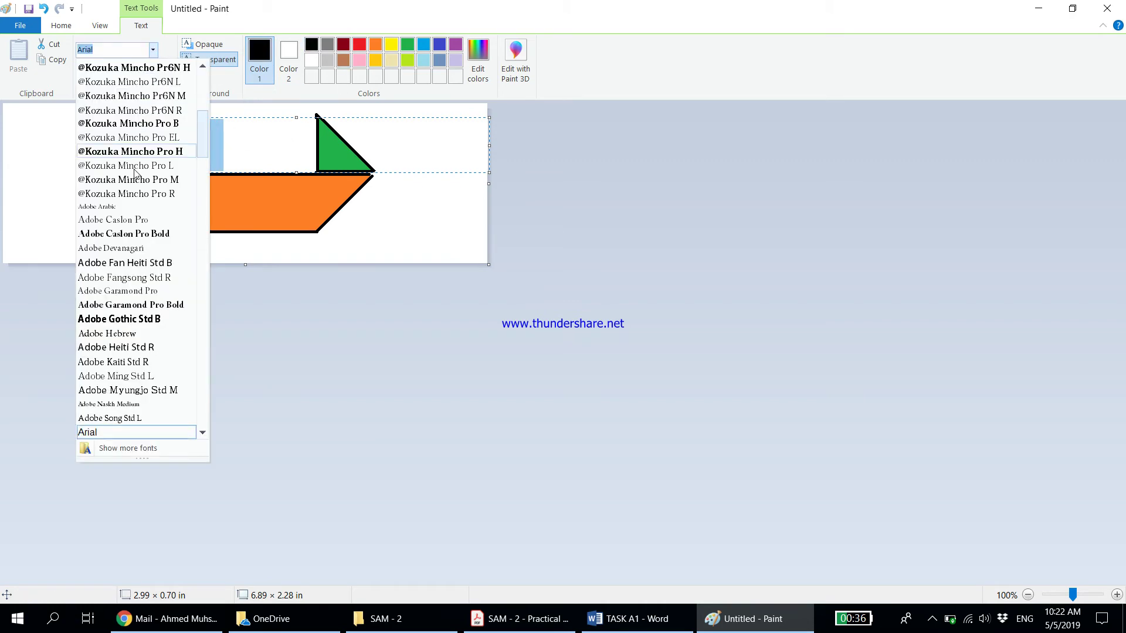
scroll(114, 252, "down", 4)
scroll(115, 252, "down", 1)
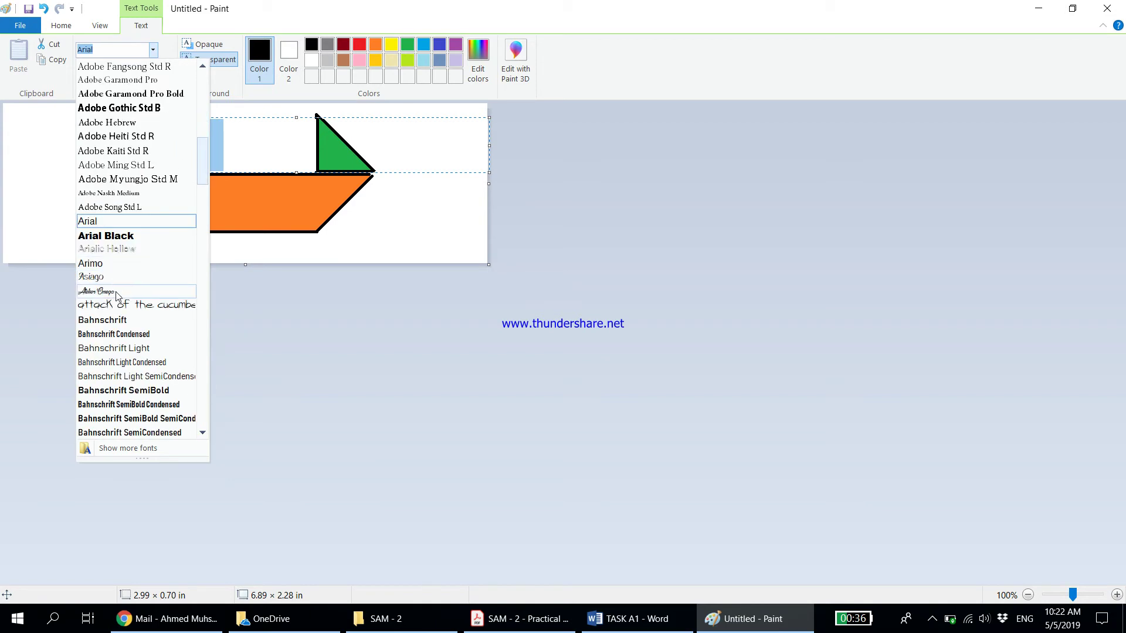
left_click(118, 322)
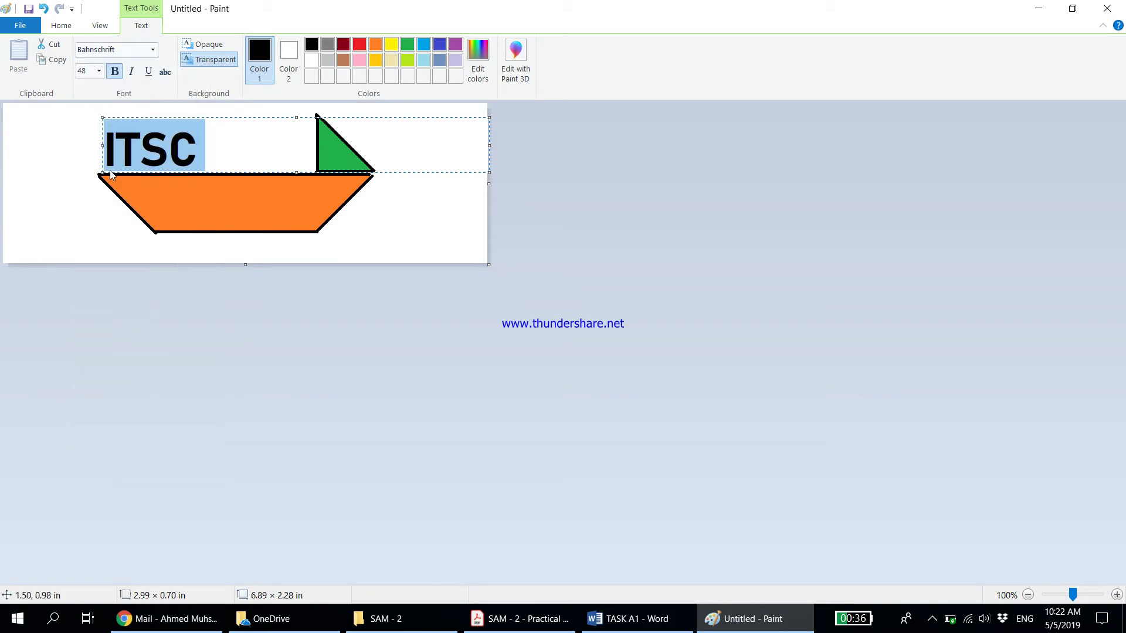
left_click(108, 153)
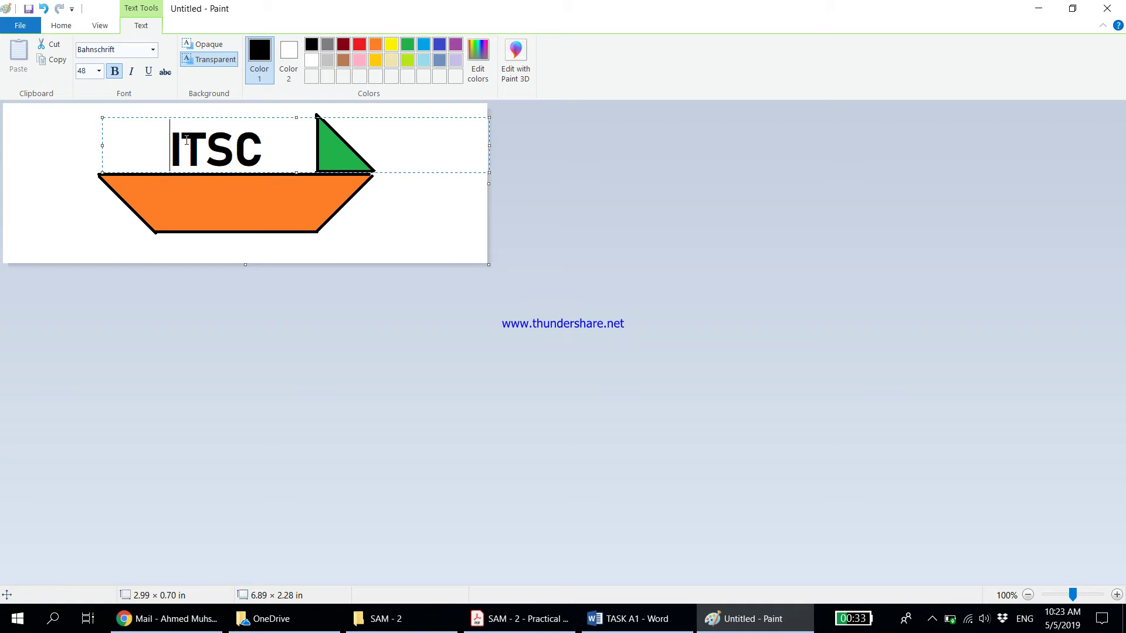
double_click(227, 147)
left_click(132, 71)
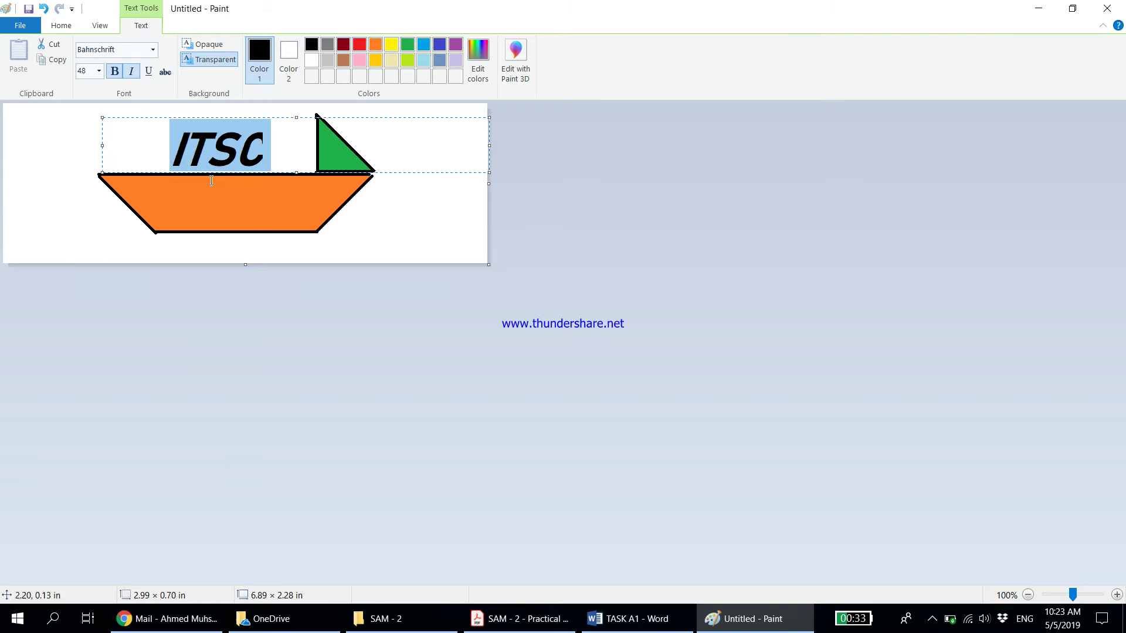
left_click(132, 72)
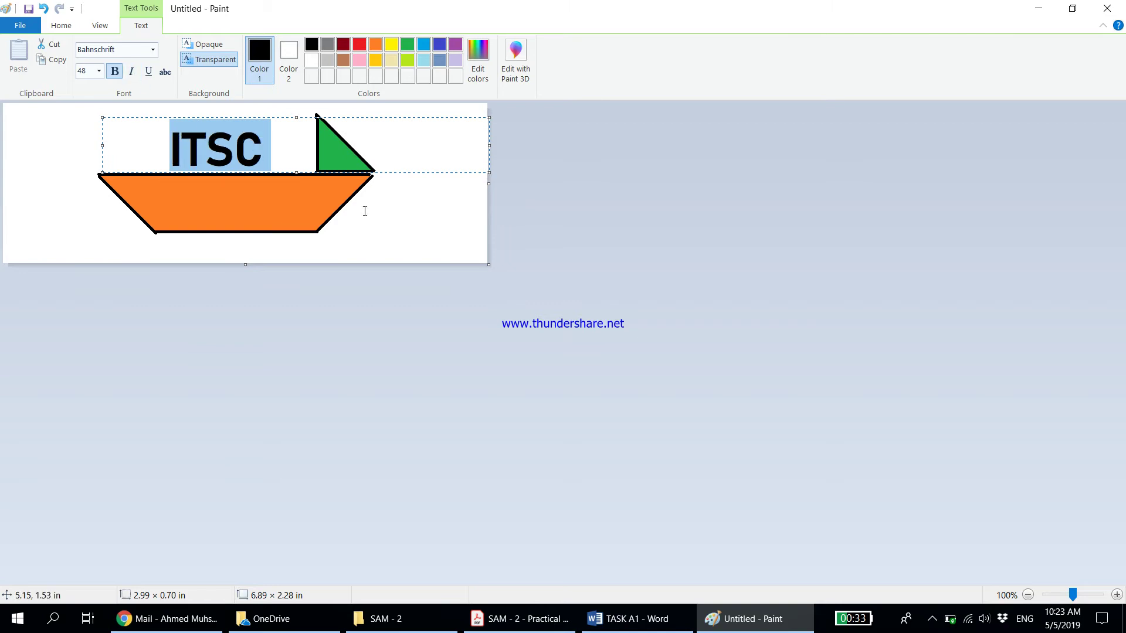
left_click(391, 224)
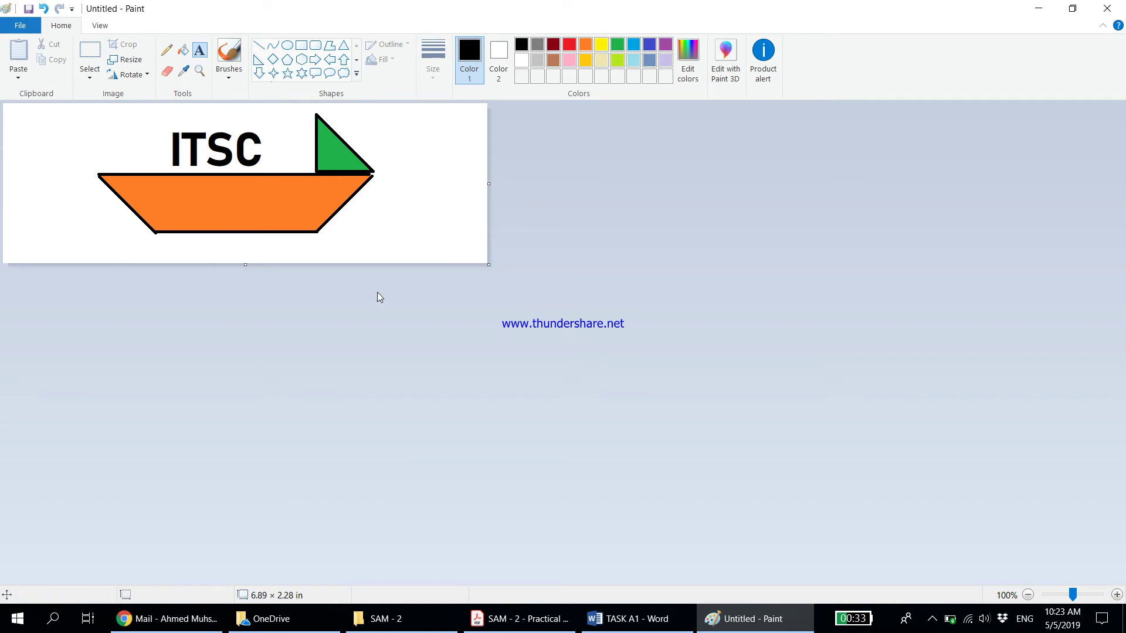
Step: Crop the canvas to a rectangle around the boat logo, leaving a 4.22 × 1.91 in picture
left_click(90, 56)
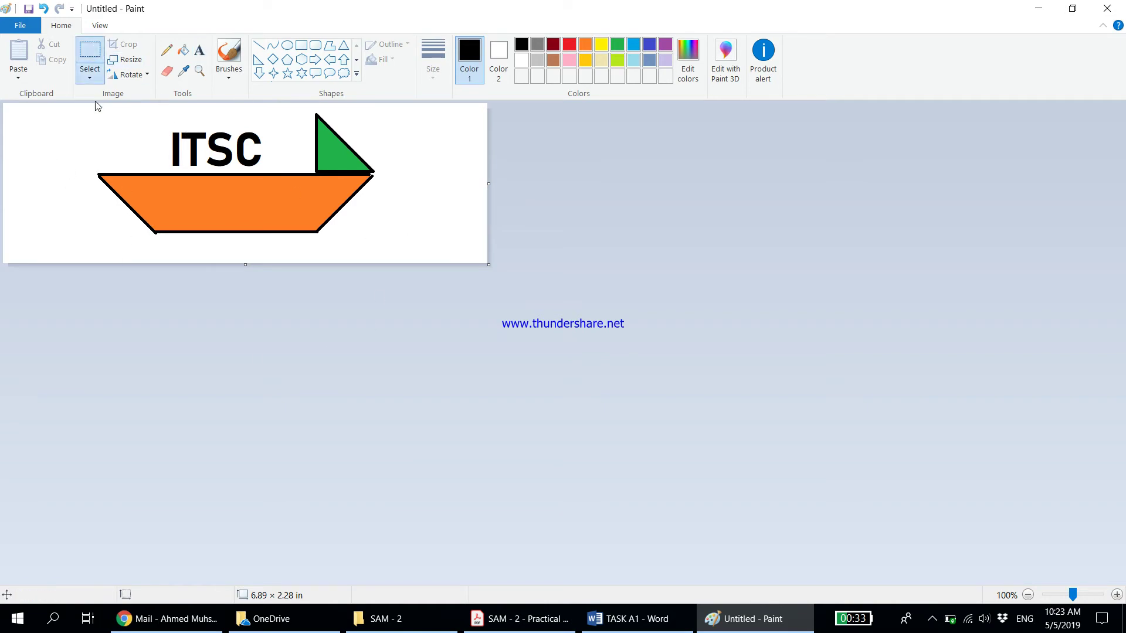
left_click_drag(85, 106, 382, 240)
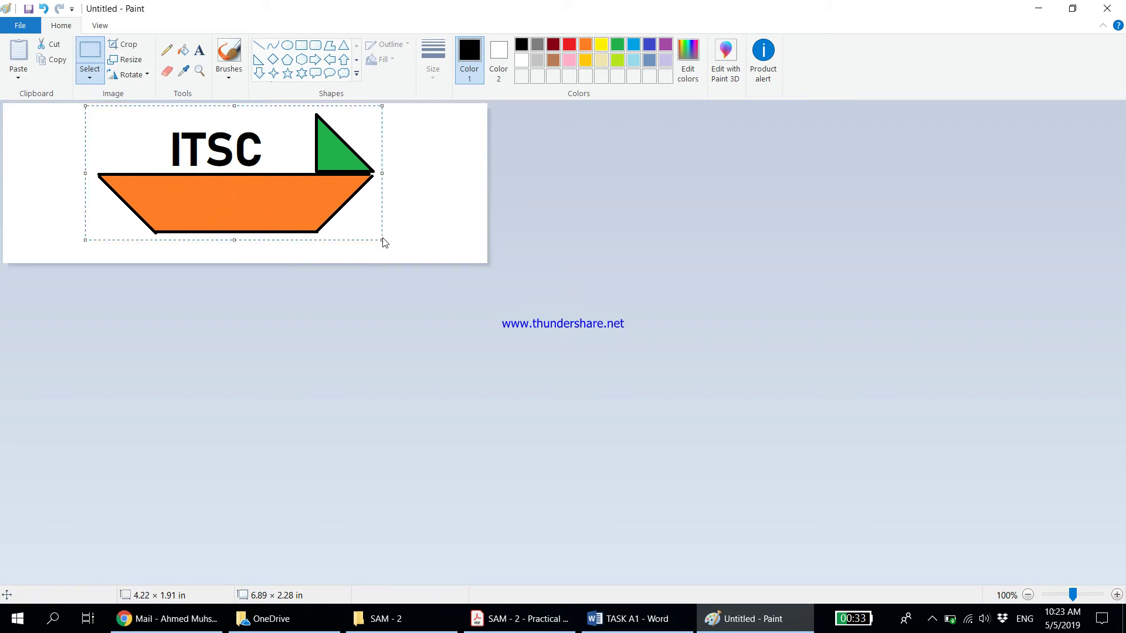
left_click(129, 46)
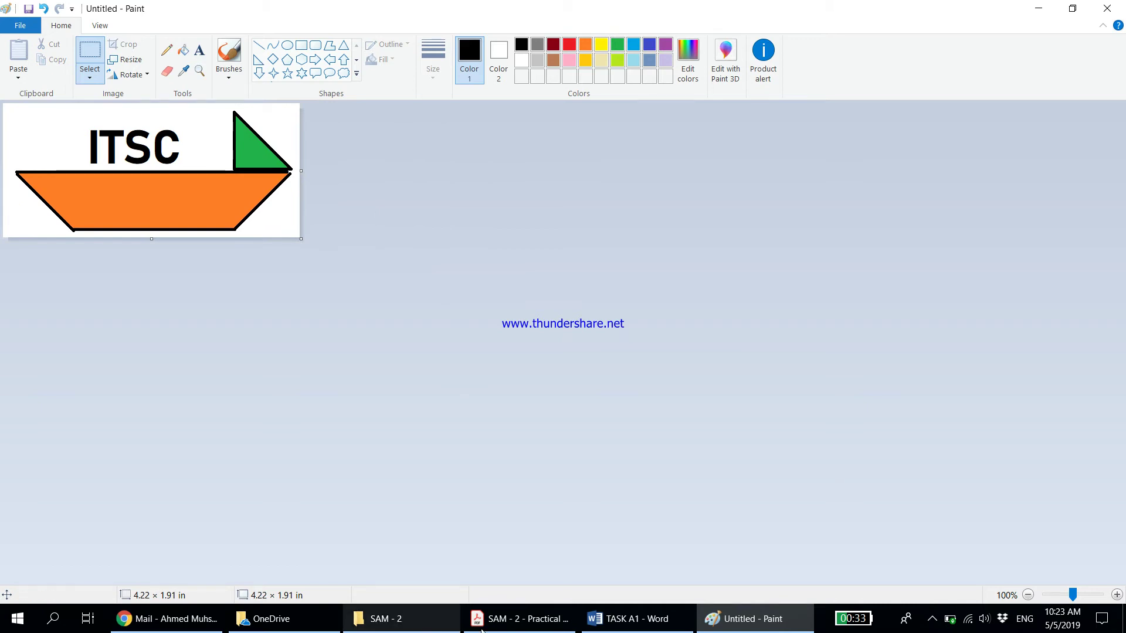
left_click(519, 618)
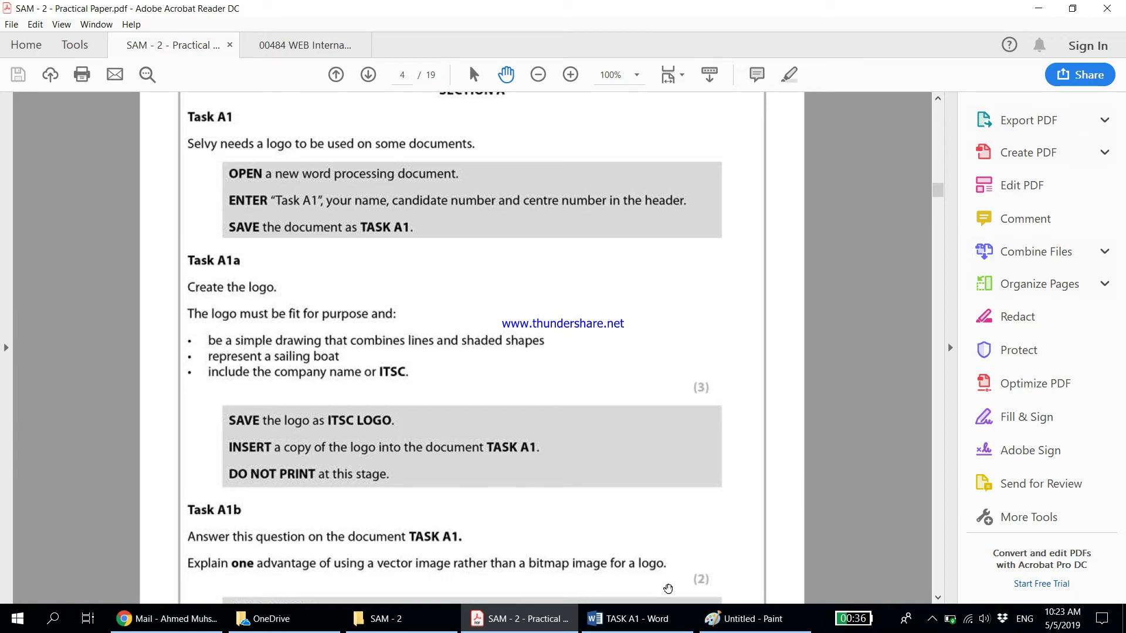
Step: Start Save as in Paint and browse to the SAM - 2 folder on the Desktop
left_click(753, 619)
left_click(21, 26)
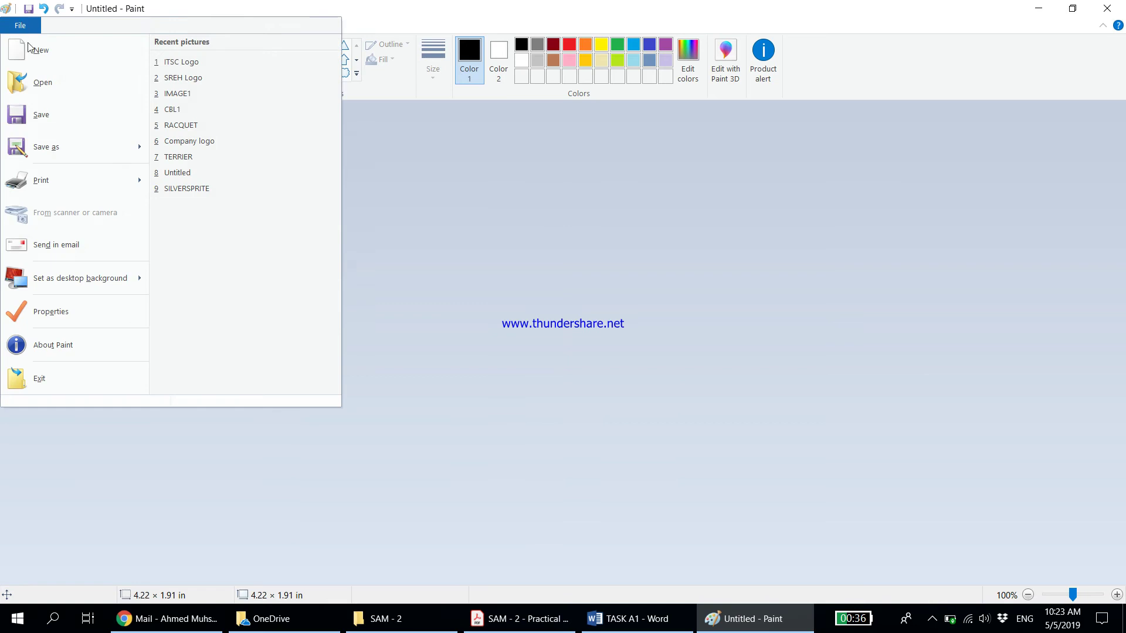
left_click(42, 138)
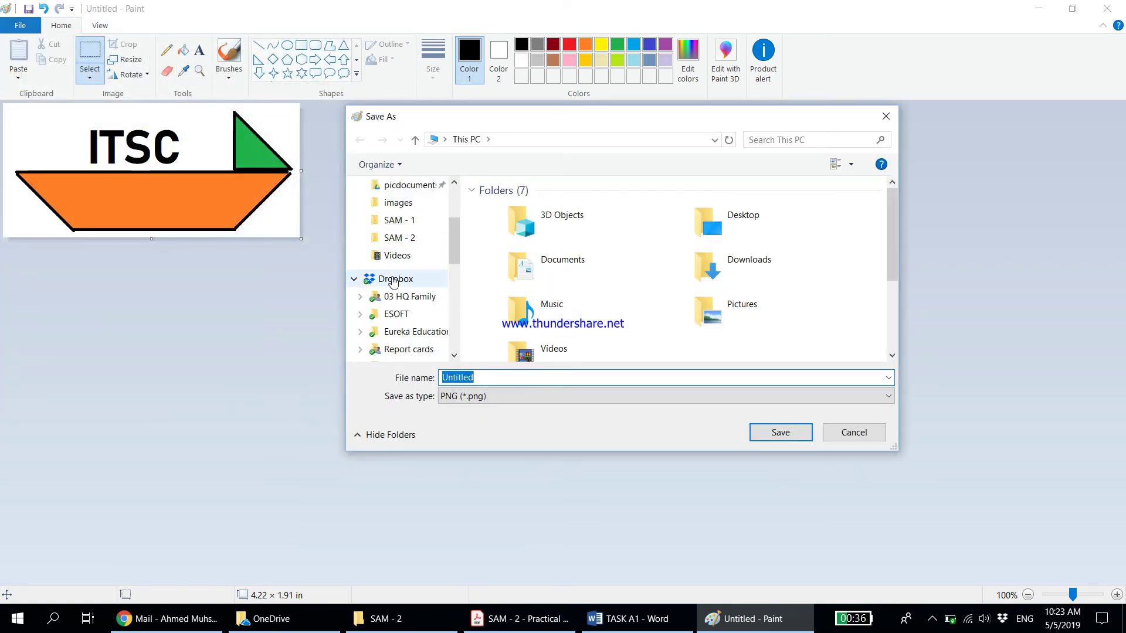
left_click_drag(452, 246, 451, 216)
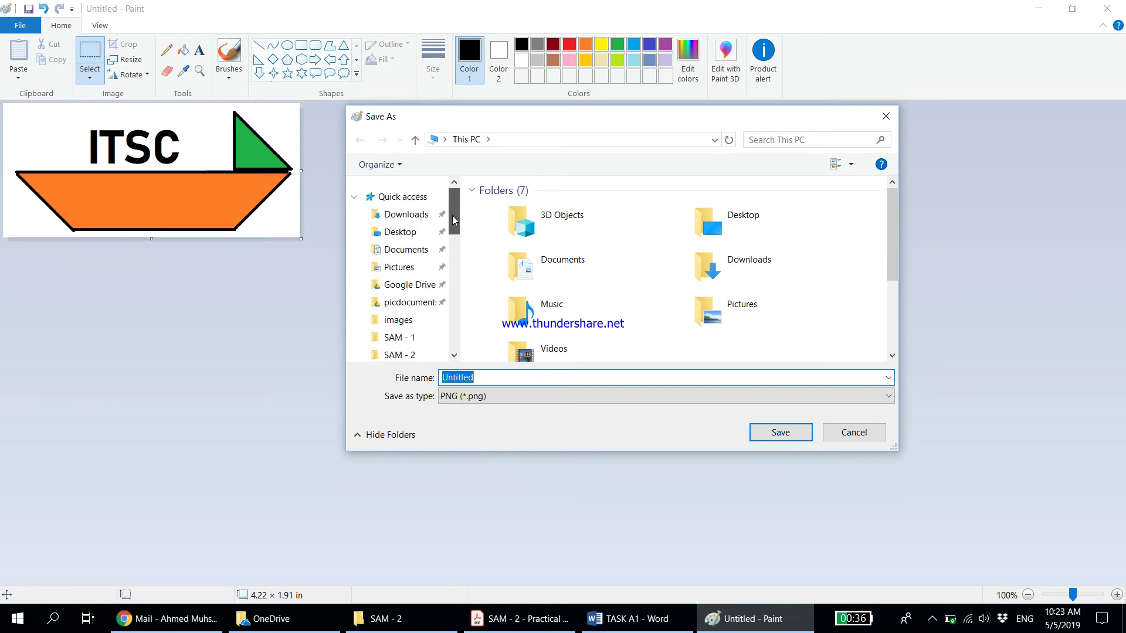
left_click(404, 232)
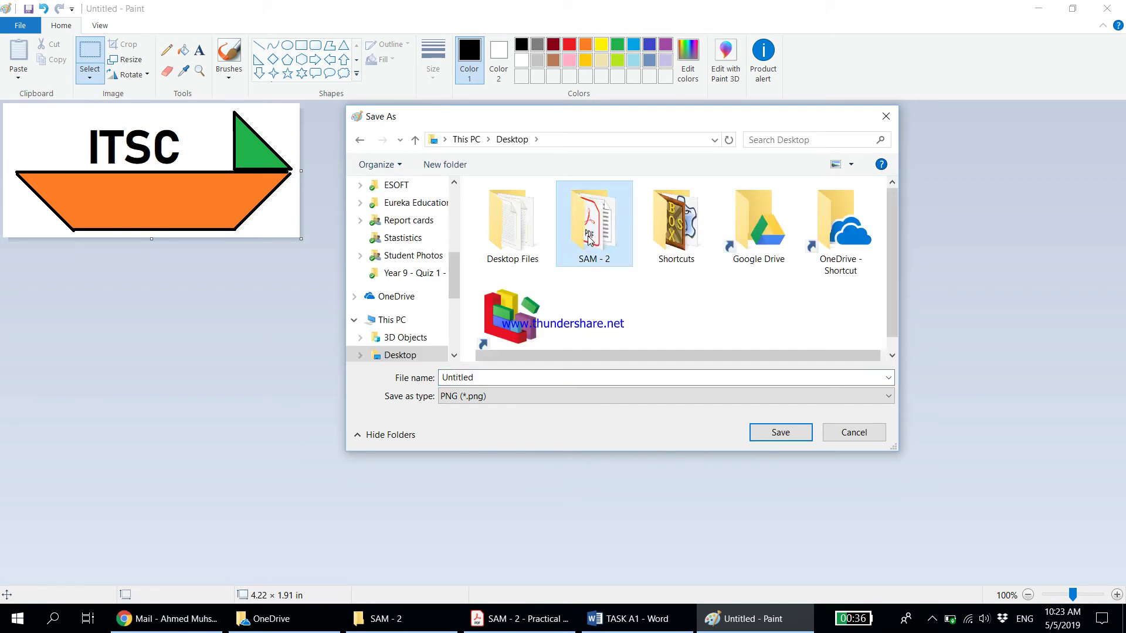
double_click(593, 235)
Step: Name the file ITSC Logo, keep PNG as the format, and save it
key("Caps_Lock")
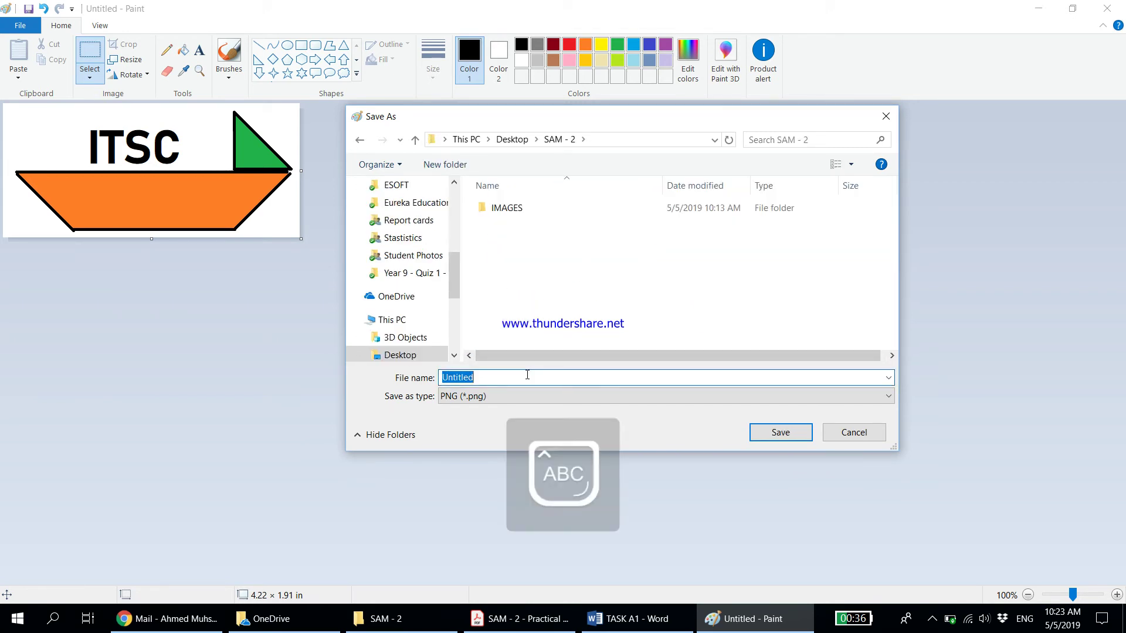
type("ITSC")
key("Caps_Lock")
type("Logo")
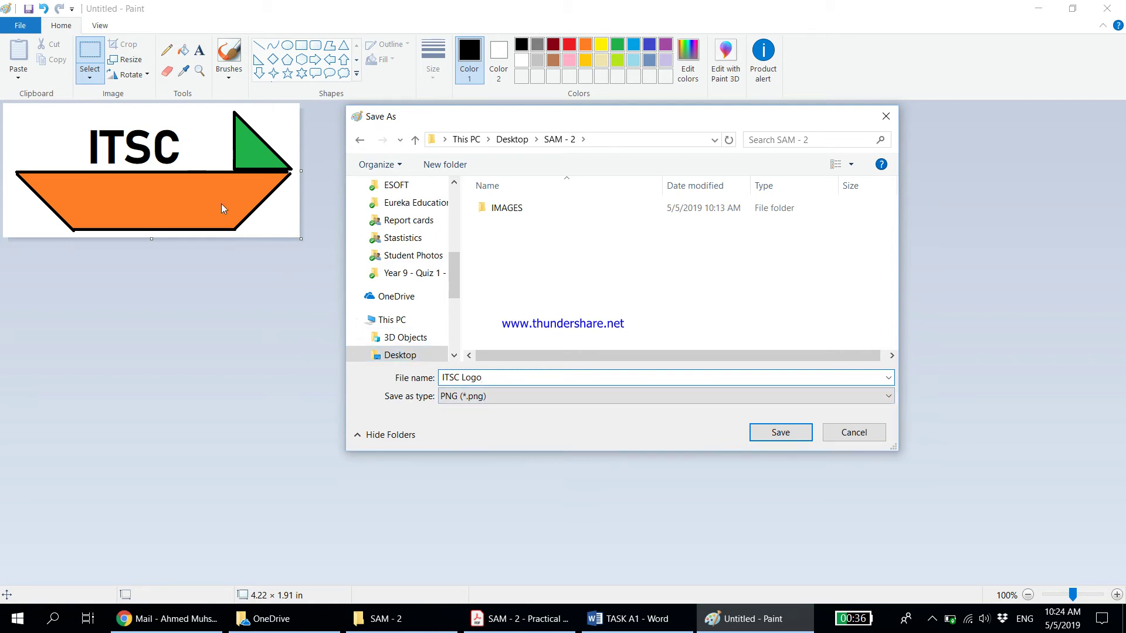
left_click(458, 398)
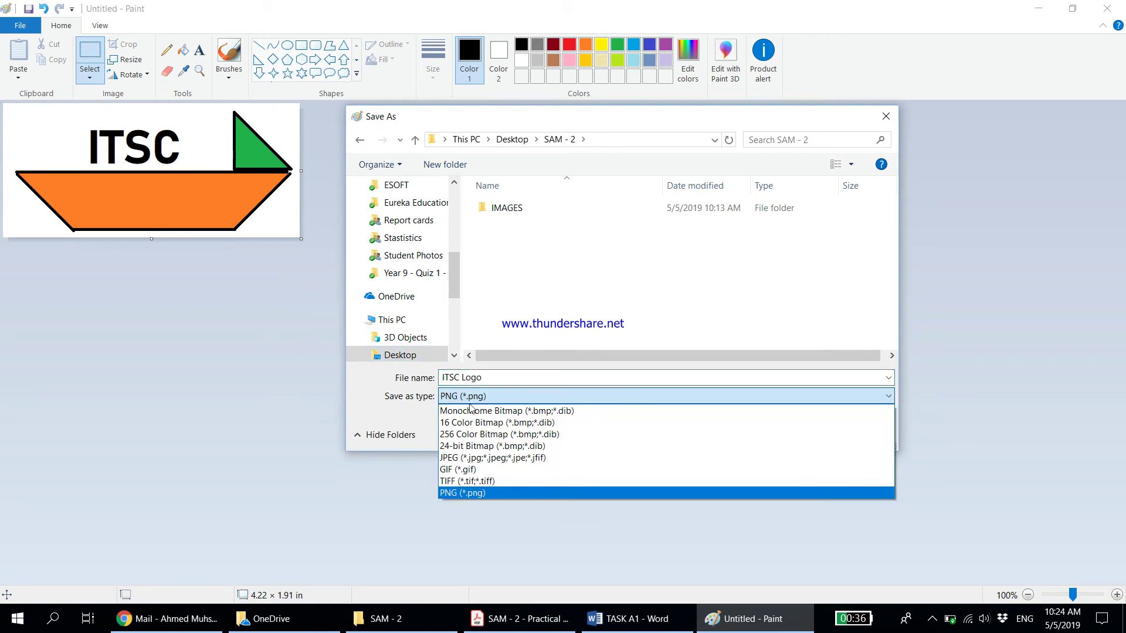
left_click(458, 463)
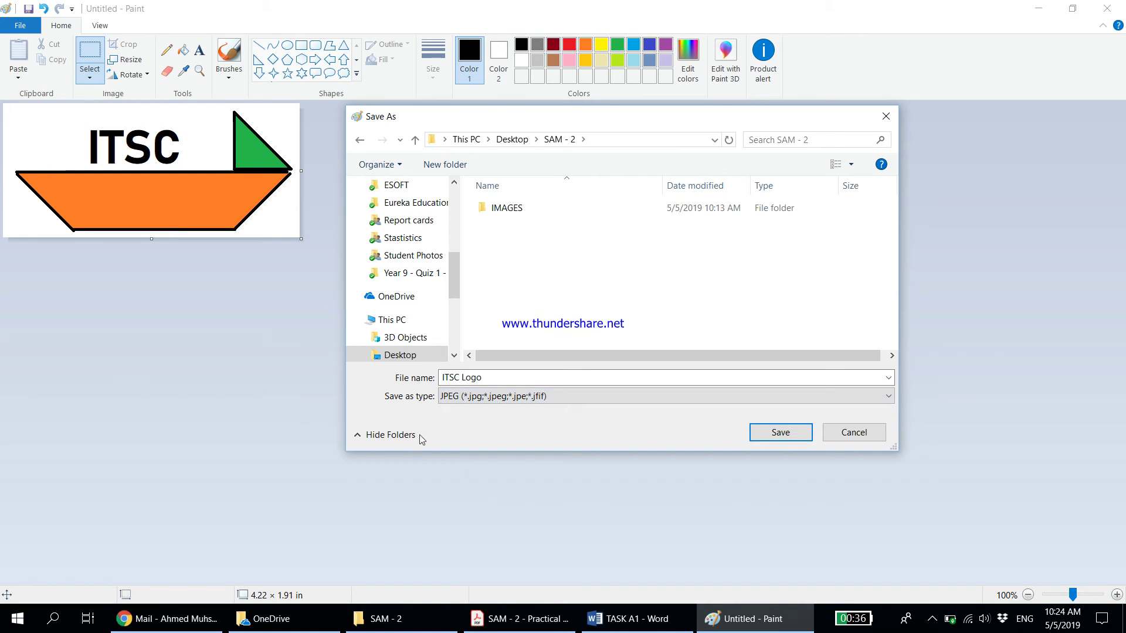
left_click(450, 400)
left_click(460, 493)
left_click(777, 434)
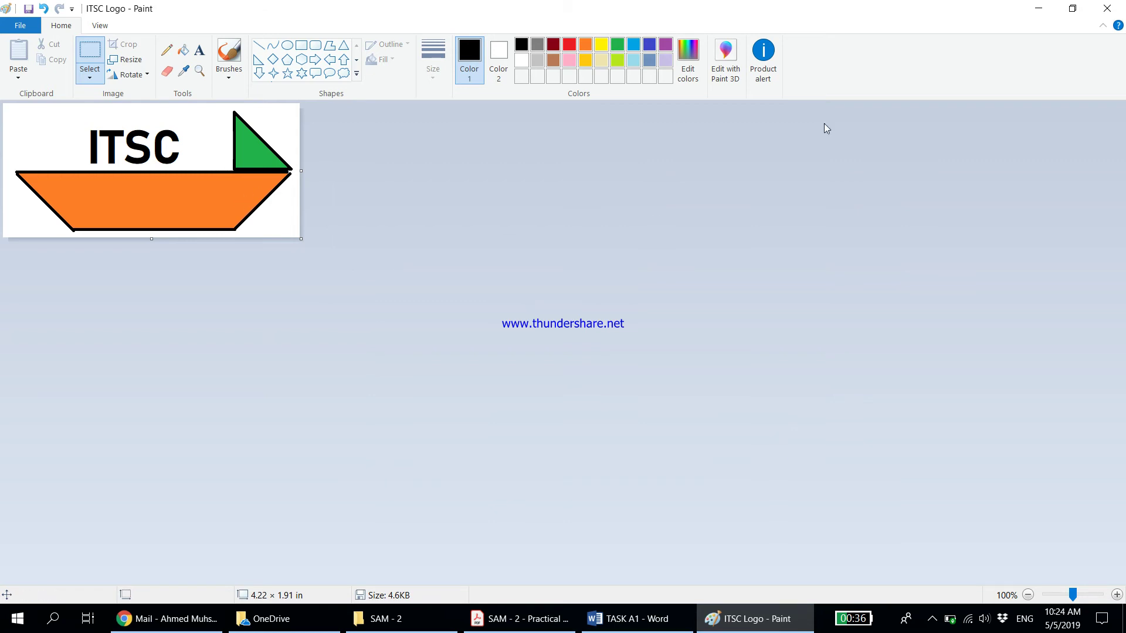
left_click(501, 622)
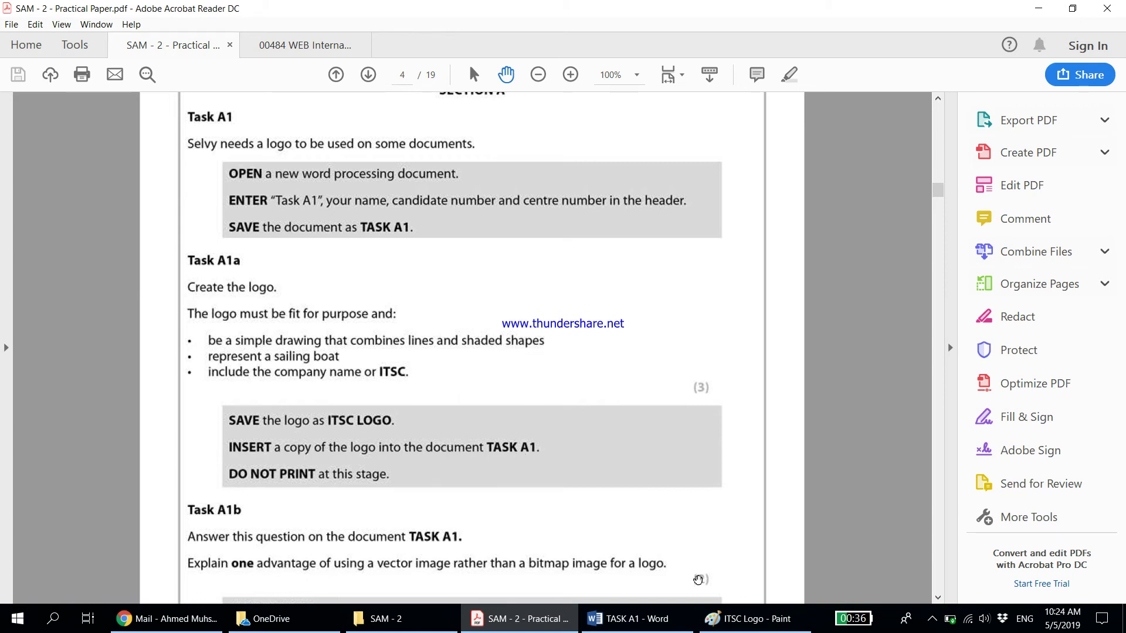
Step: Copy the ITSC Logo file from SAM - 2 and paste it as a picture below the TASK A1 header
left_click(395, 630)
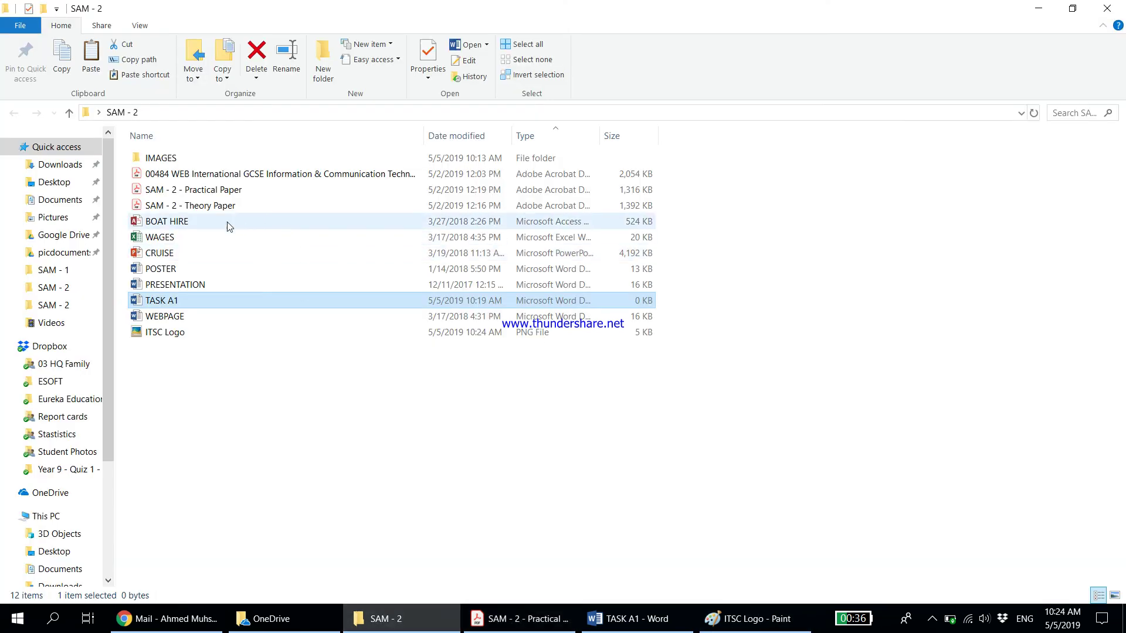
left_click(184, 338)
right_click(184, 339)
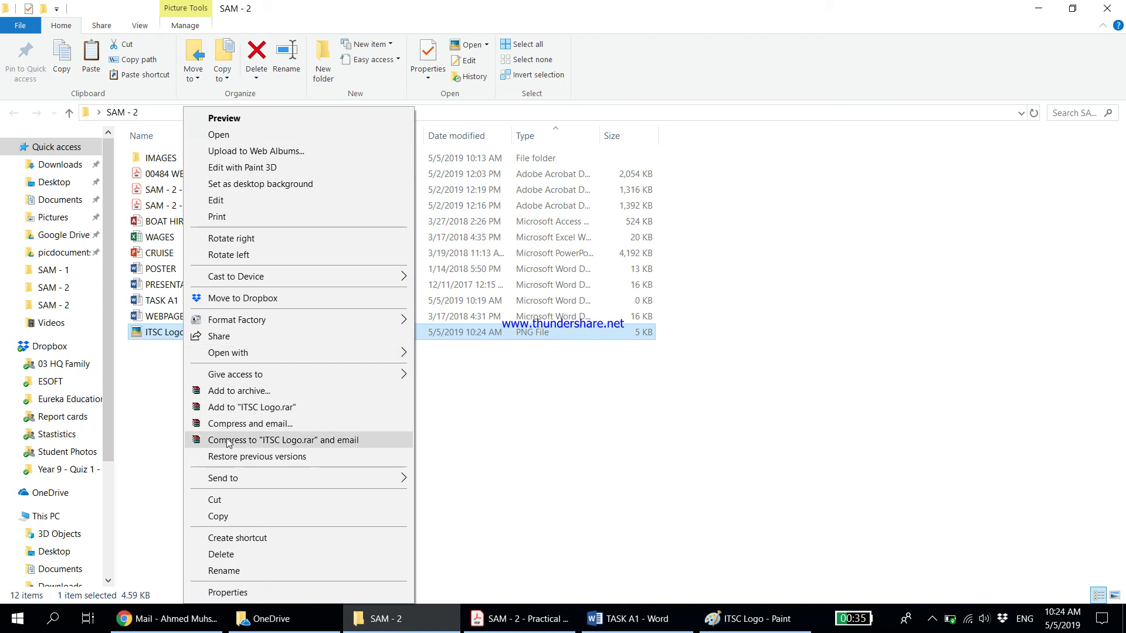
left_click(211, 513)
left_click(589, 613)
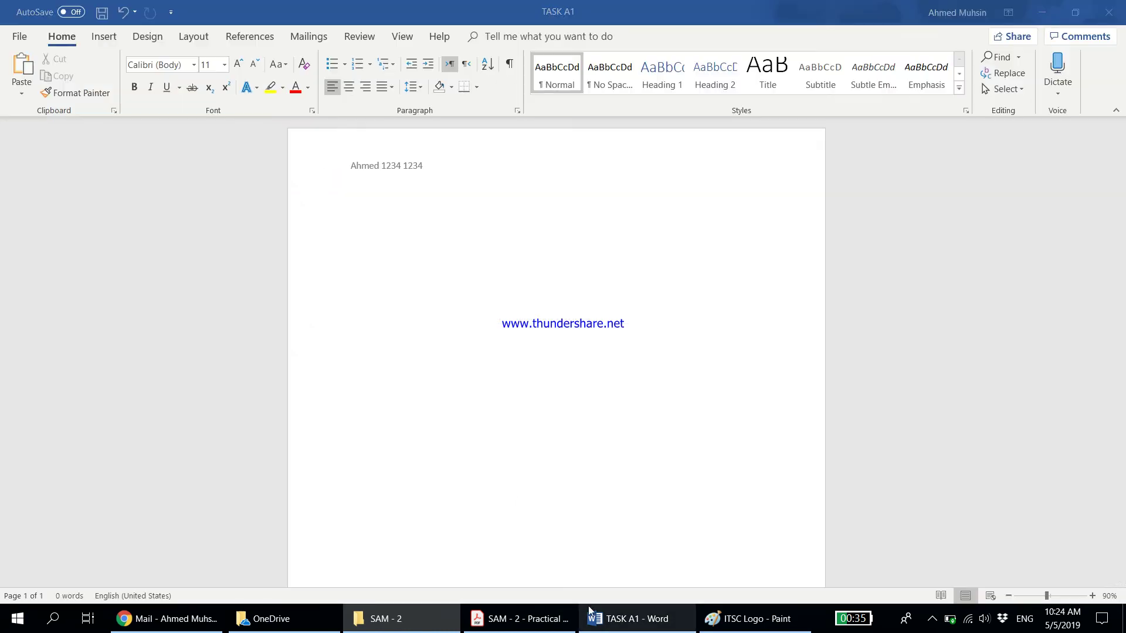
right_click(364, 209)
left_click(394, 271)
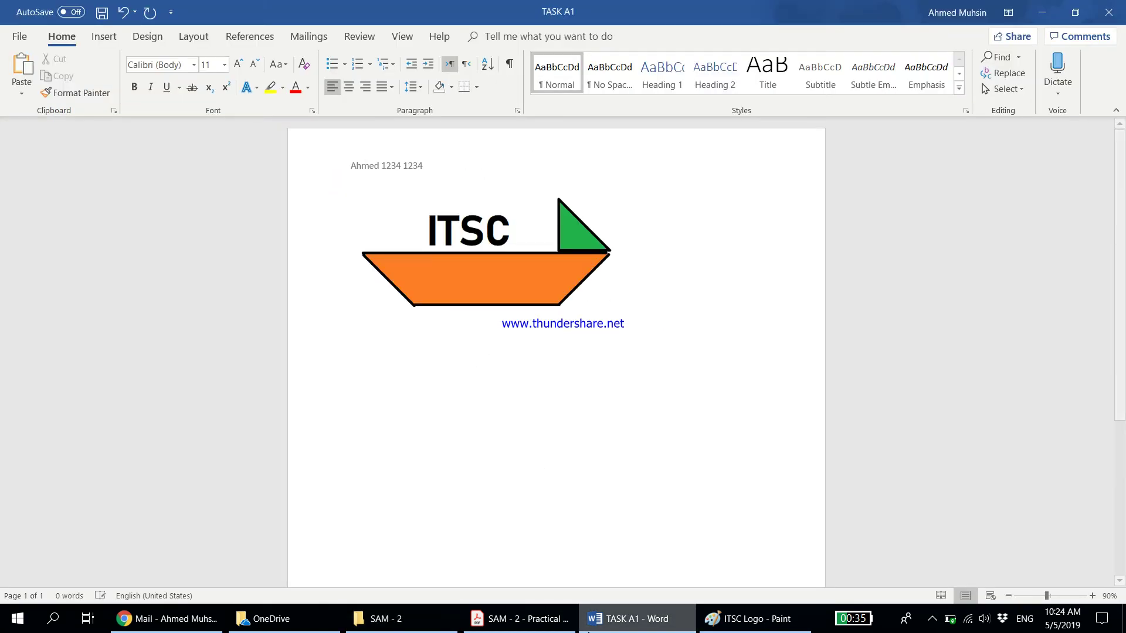
left_click(530, 618)
scroll(326, 422, "down", 3)
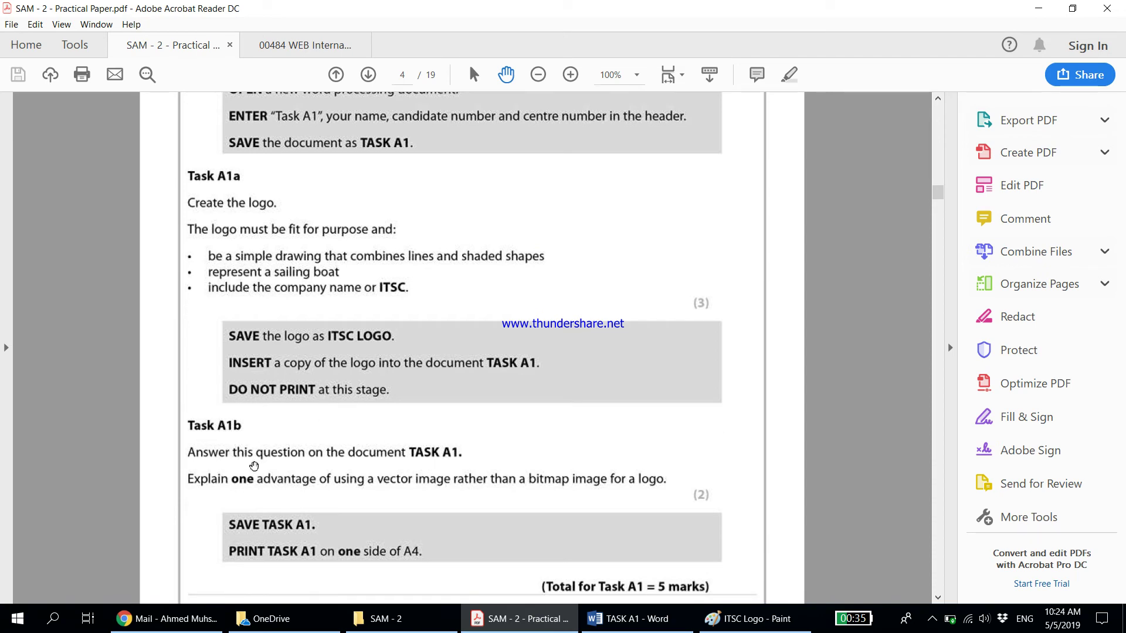
Step: Scroll the task paper to the Task A1b vector-versus-bitmap question, then go back to SAM - 2
scroll(258, 466, "down", 1)
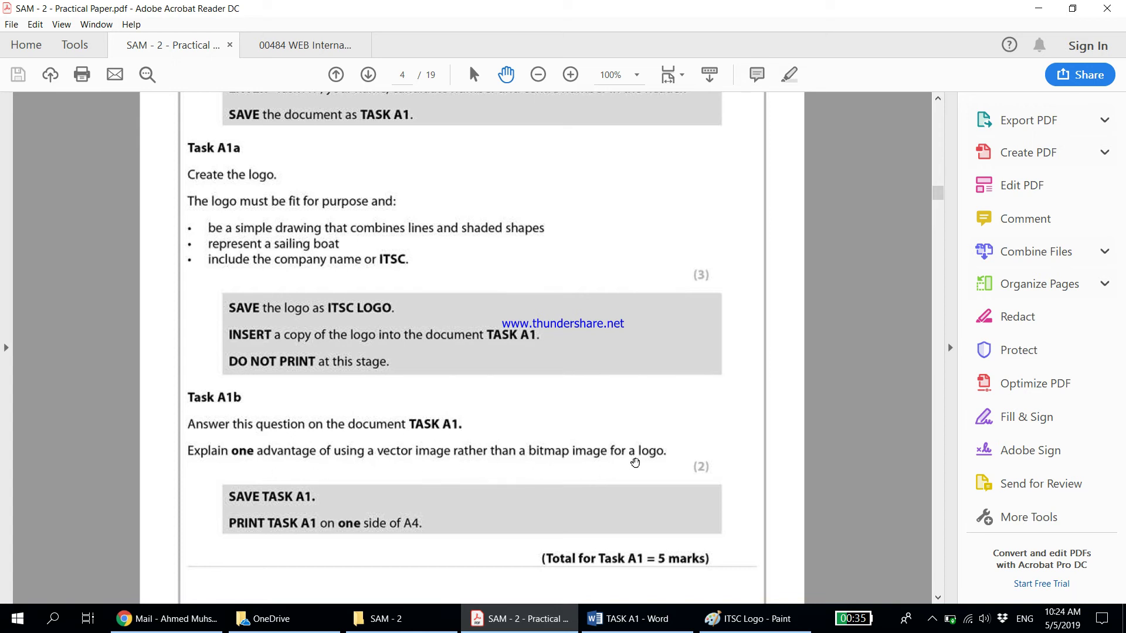
left_click(386, 619)
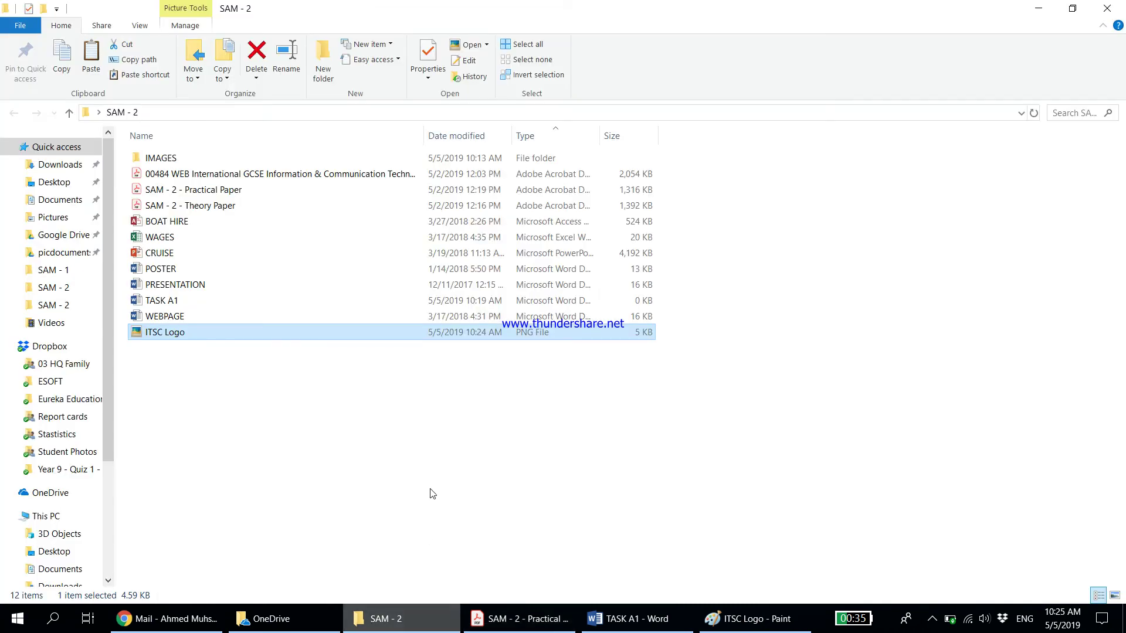
Step: Refresh the SAM - 2 folder and open the 00484 mark scheme PDF
right_click(417, 443)
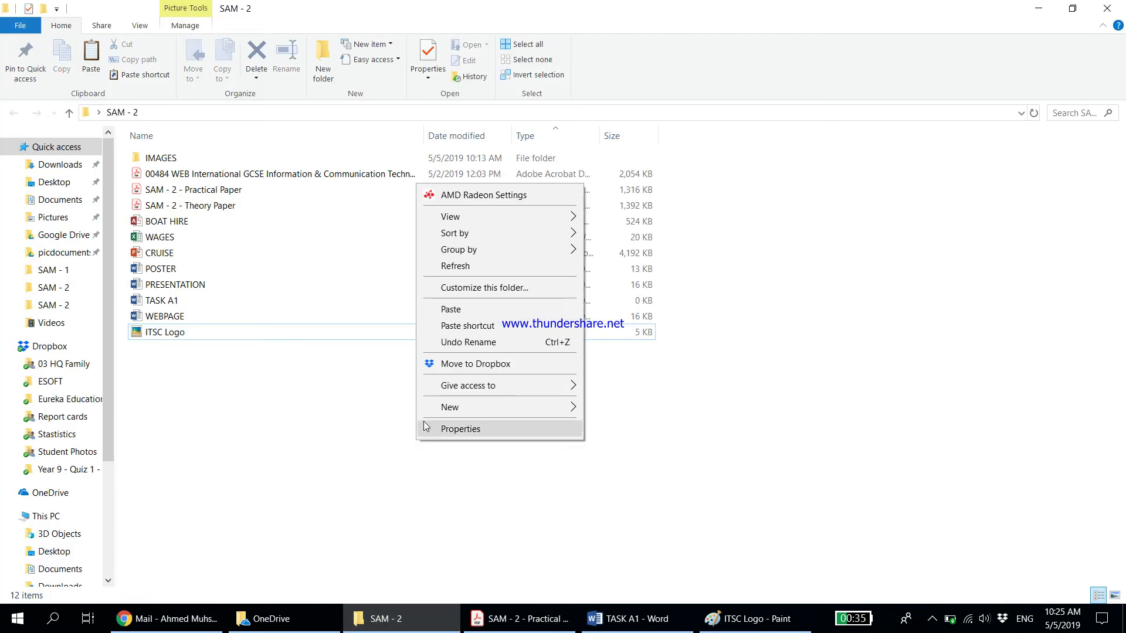
left_click(460, 268)
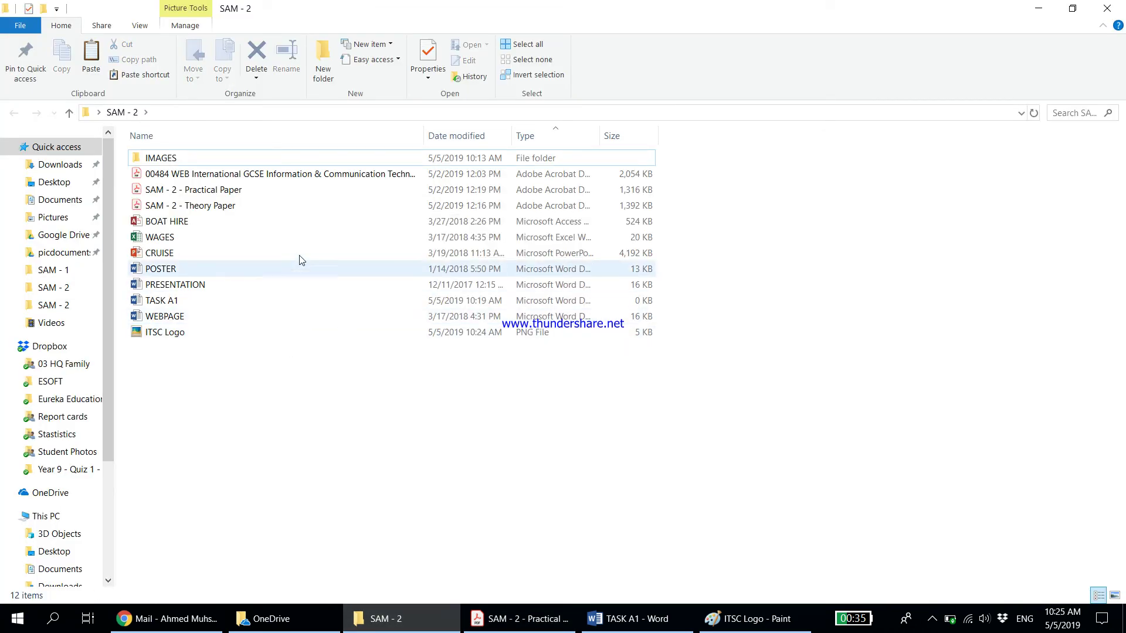
double_click(319, 174)
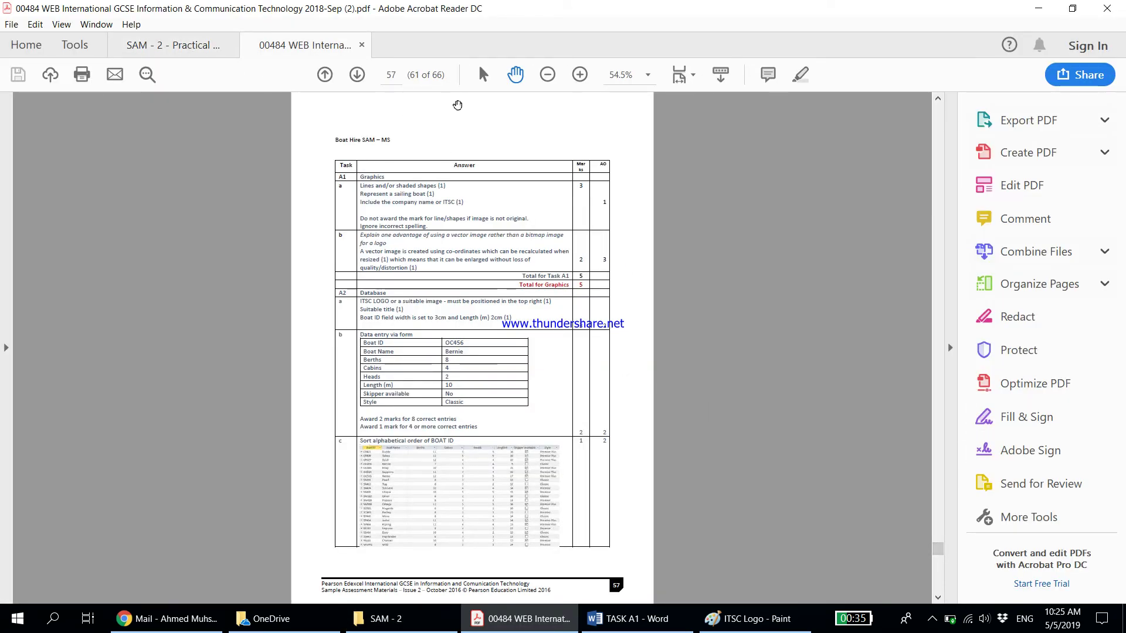
Step: Zoom the mark scheme in to 1200%, then back out to see the whole mark table
left_click(579, 75)
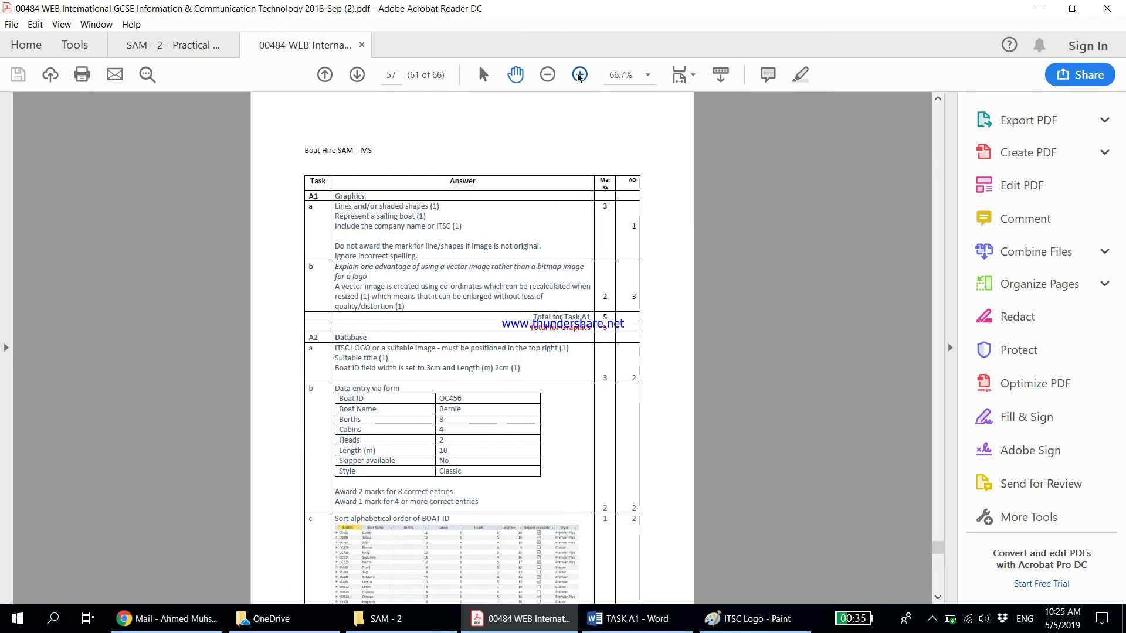
left_click(579, 75)
left_click(579, 75)
left_click(579, 75)
left_click(579, 76)
left_click(579, 75)
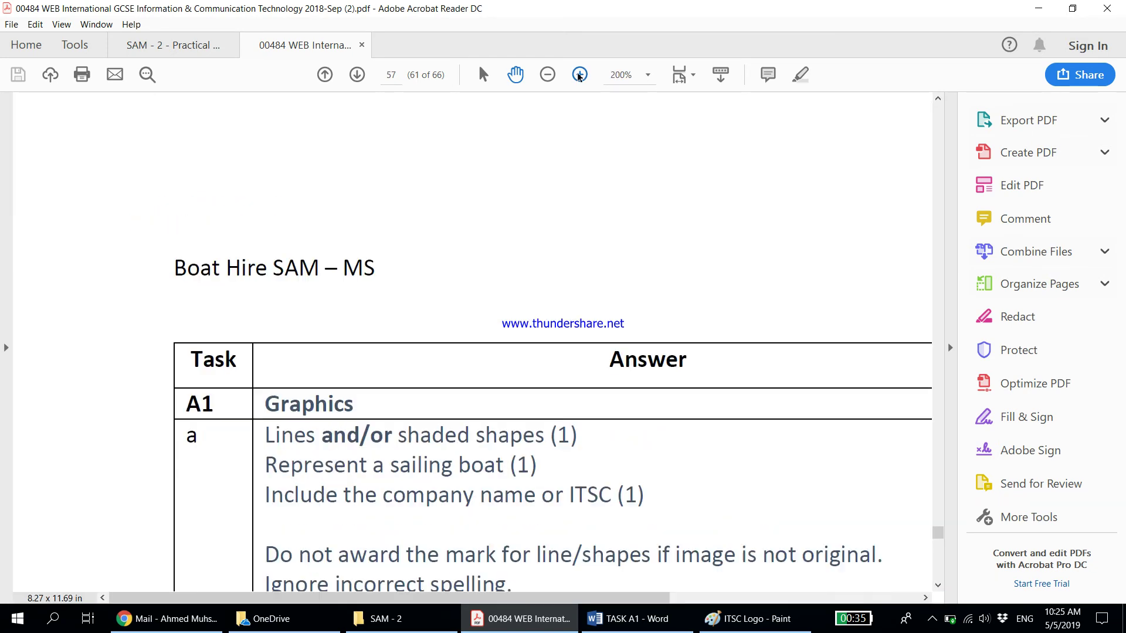
left_click(579, 75)
left_click(579, 75)
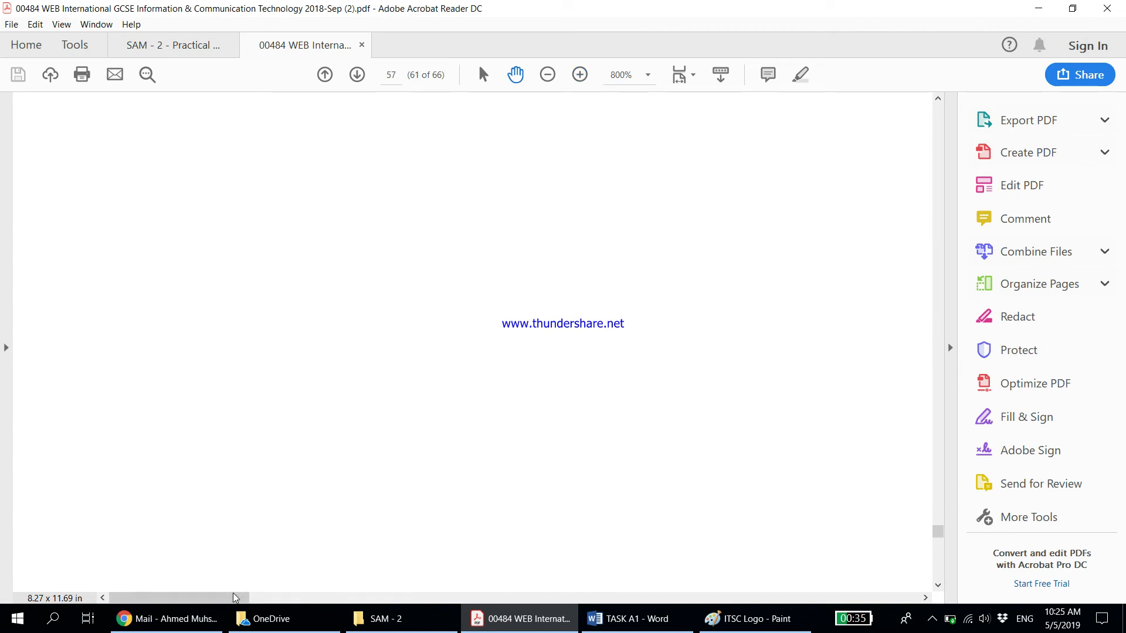
left_click_drag(236, 598, 313, 598)
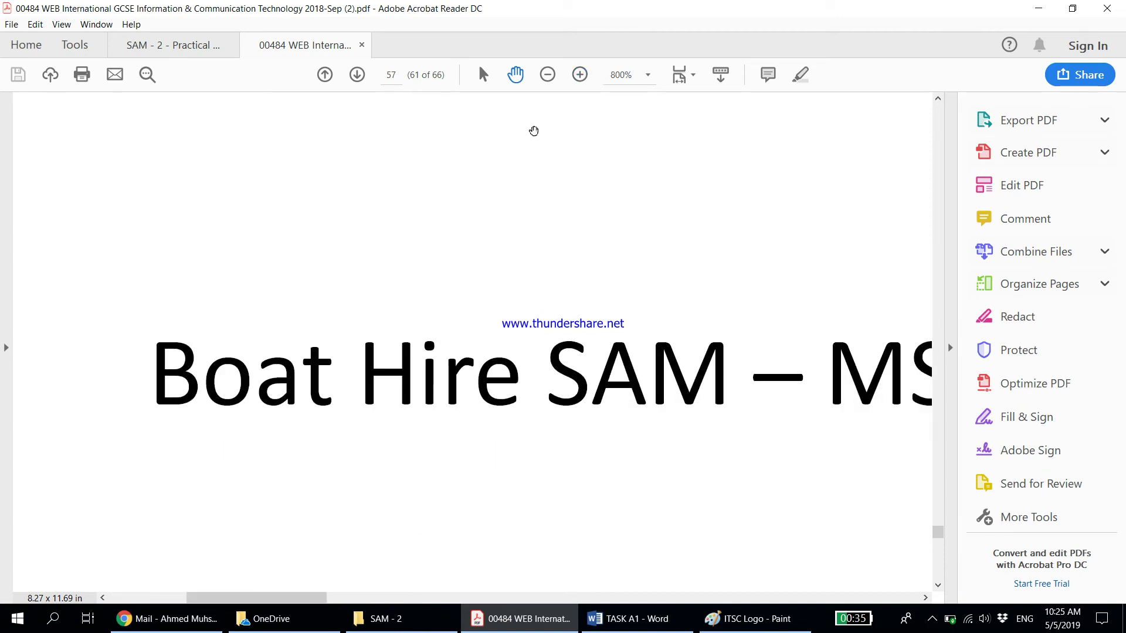
left_click(581, 74)
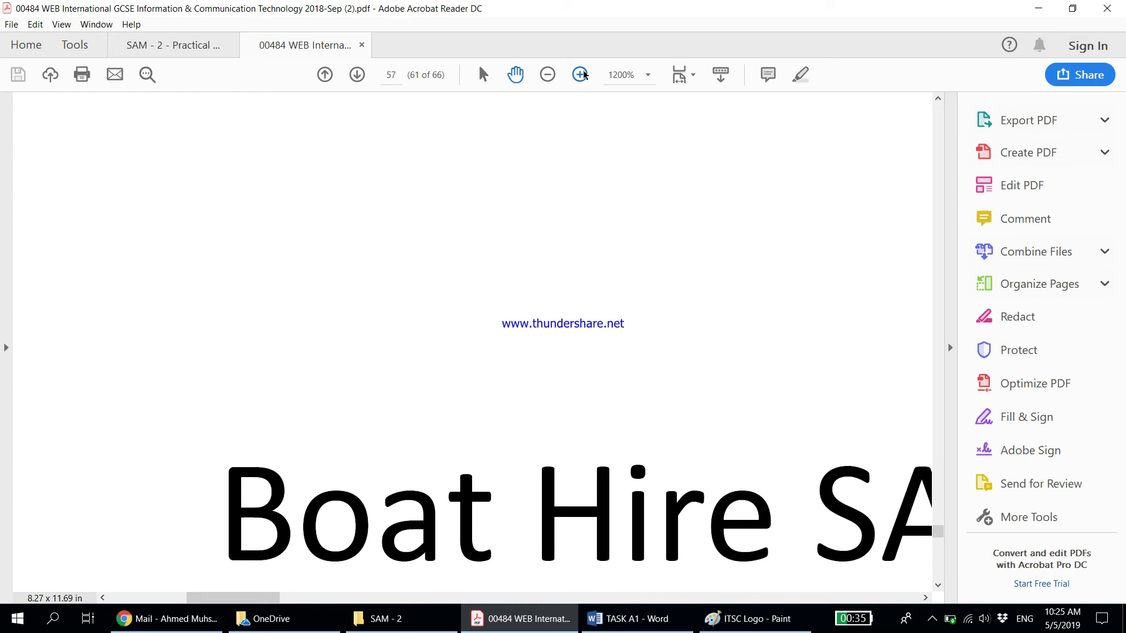
left_click(546, 76)
left_click(545, 76)
left_click(545, 75)
left_click(545, 75)
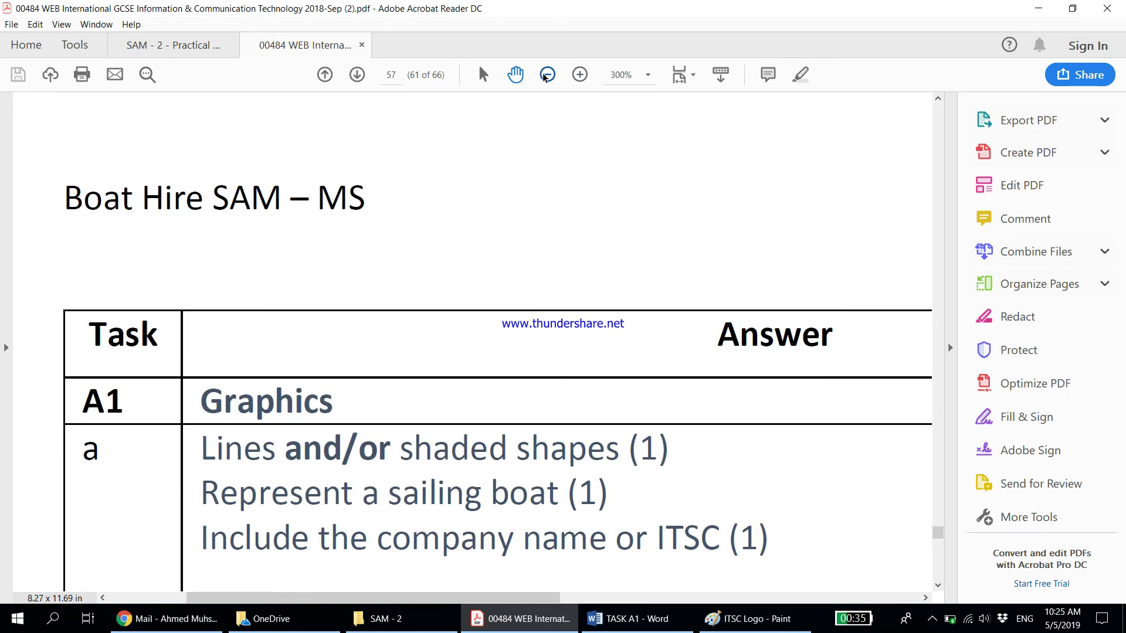
left_click(545, 75)
left_click(545, 76)
left_click(545, 76)
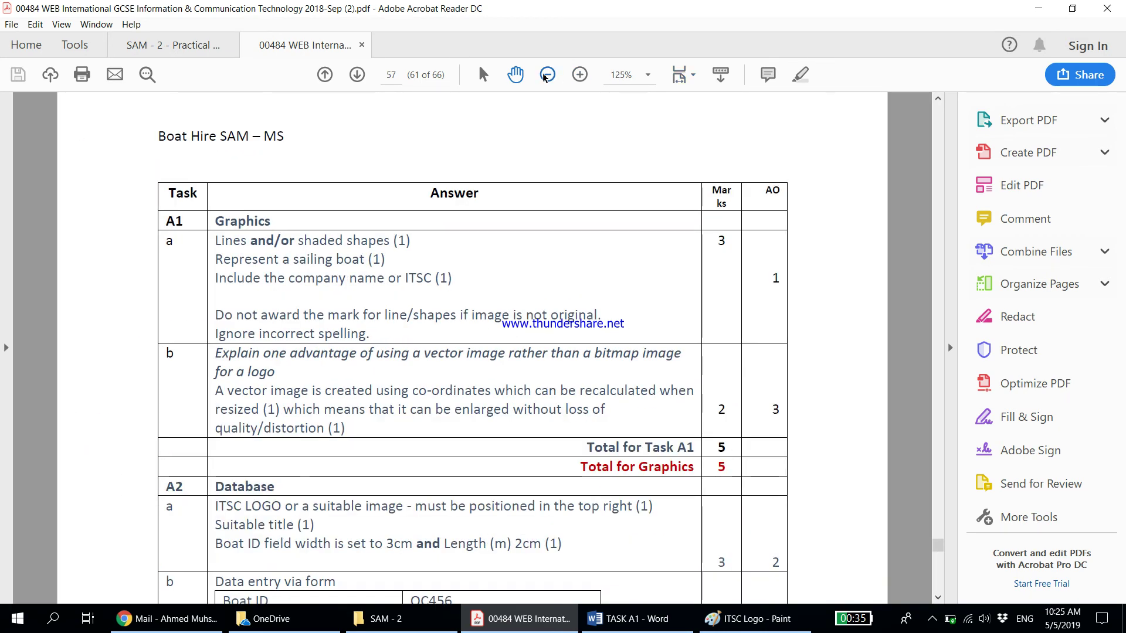
left_click(545, 75)
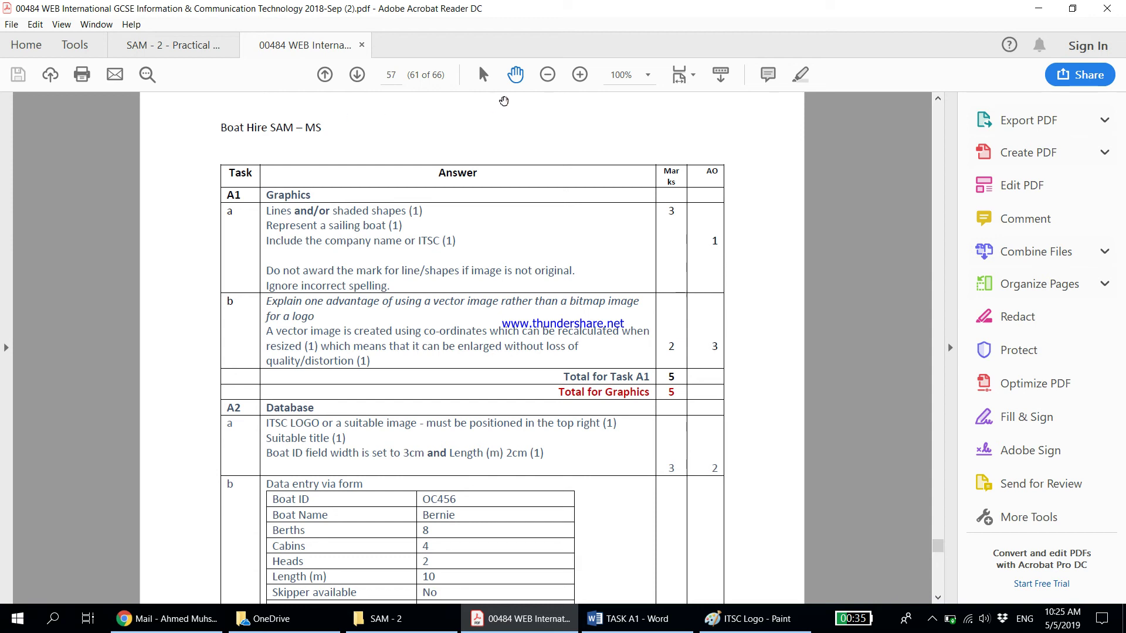
Step: Magnify the mark scheme title and table again, then shrink it to show the whole A1 table
left_click(579, 75)
left_click(579, 75)
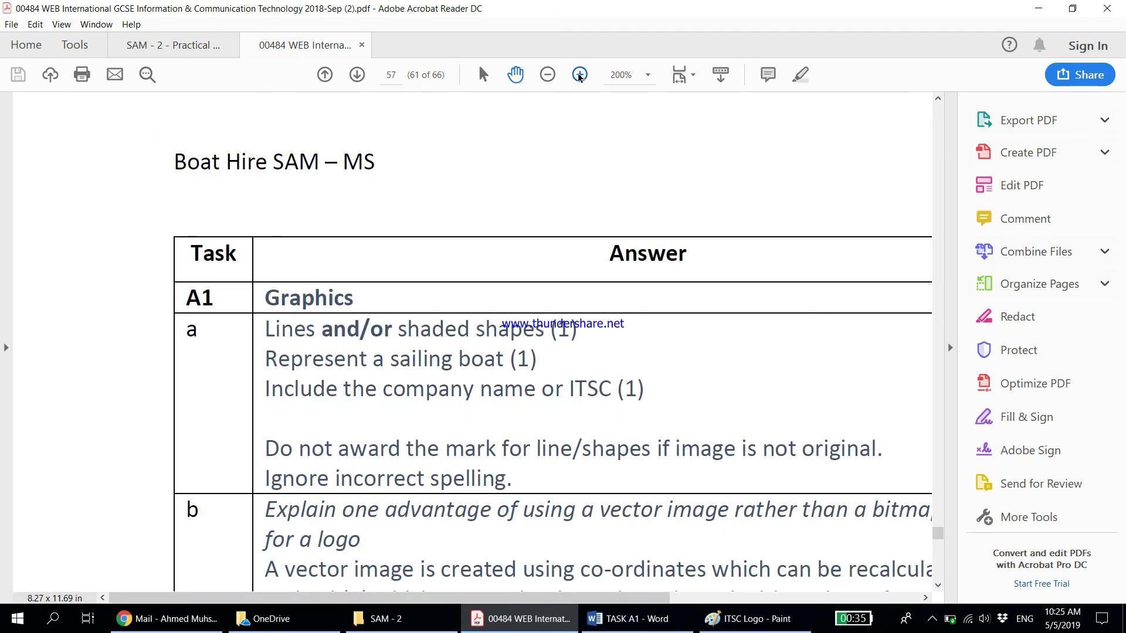
left_click(579, 75)
left_click(579, 75)
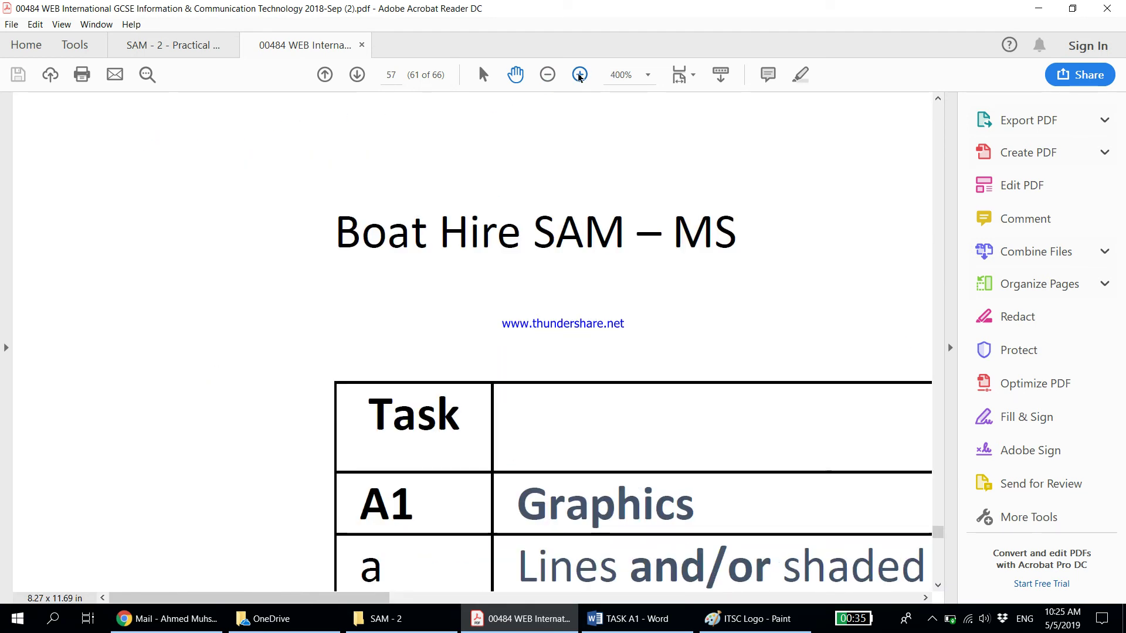
left_click(579, 75)
left_click(546, 75)
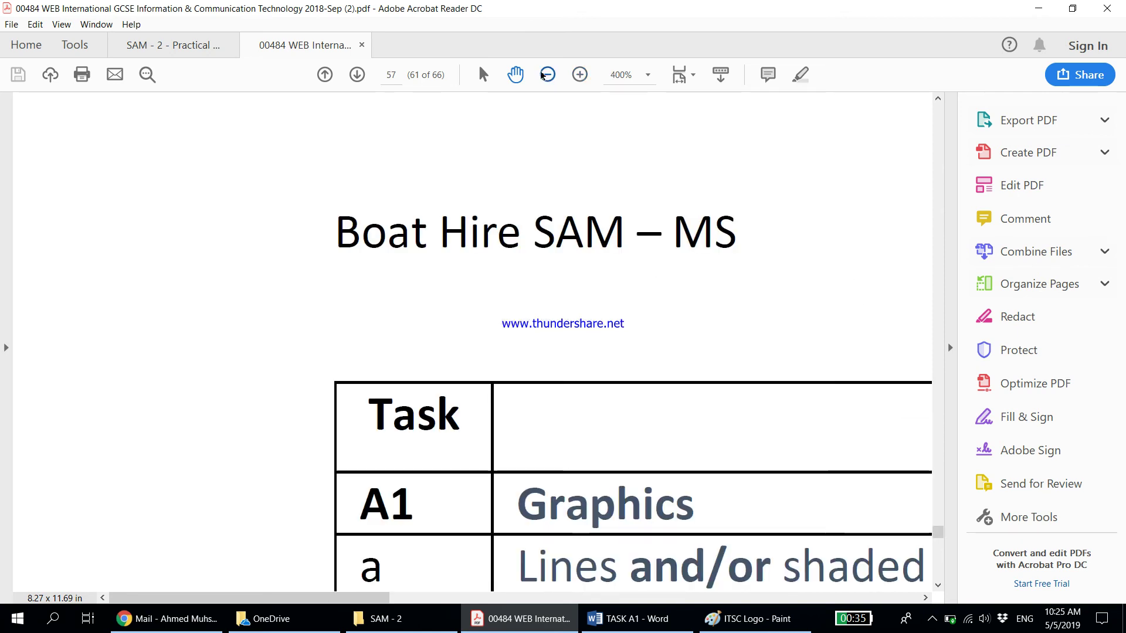
left_click(545, 75)
left_click(543, 75)
left_click(543, 75)
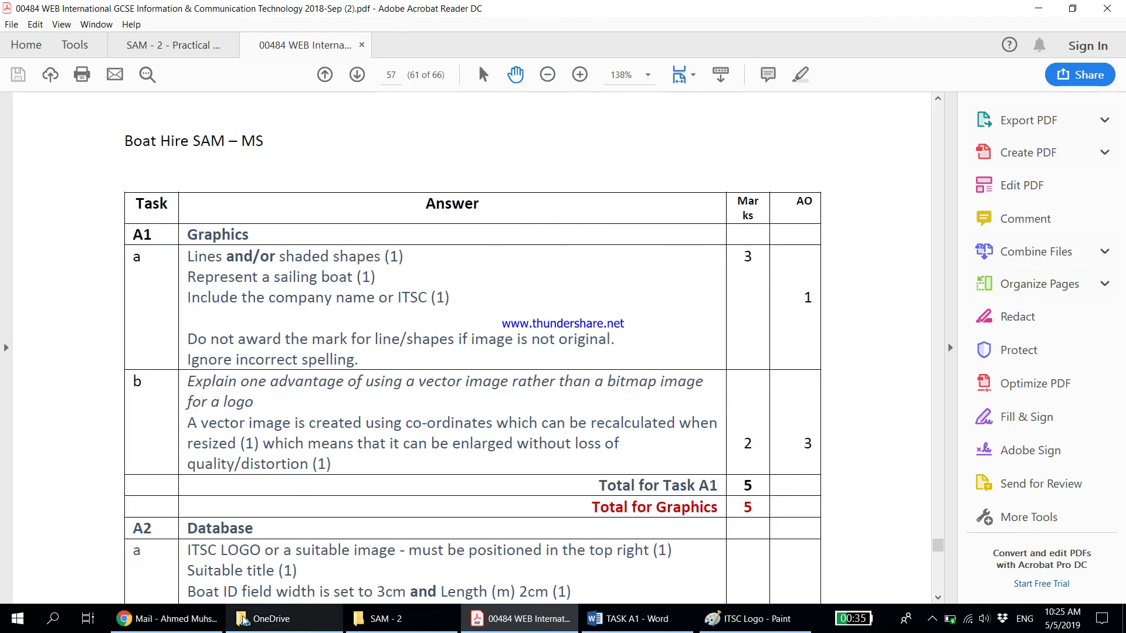
left_click(384, 625)
double_click(176, 326)
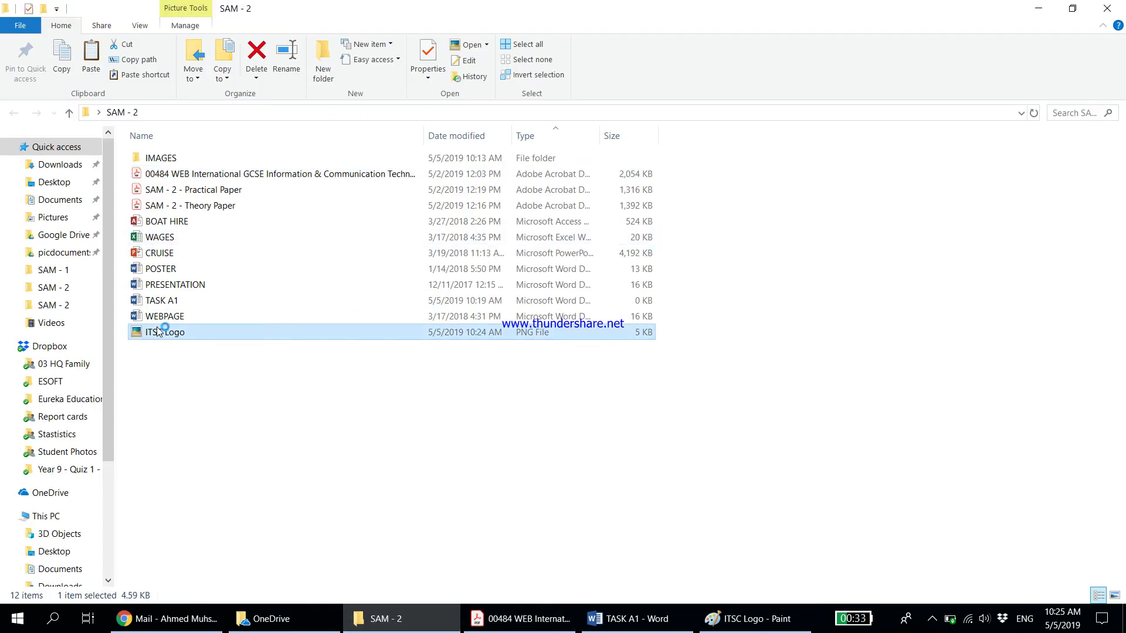
scroll(167, 356, "up", 2)
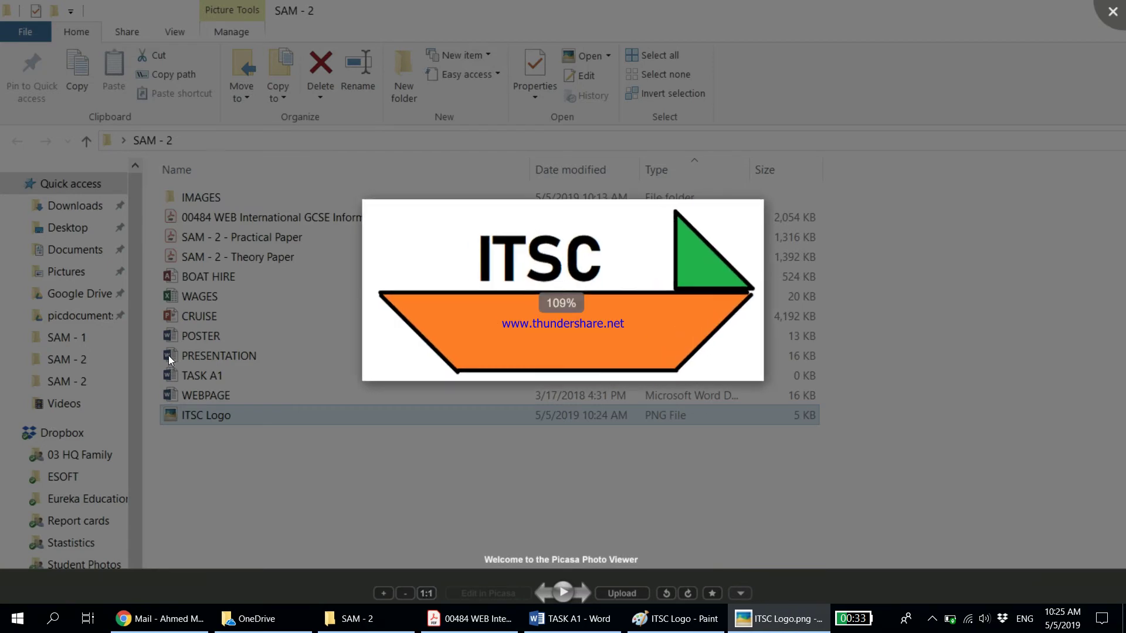
scroll(169, 360, "up", 4)
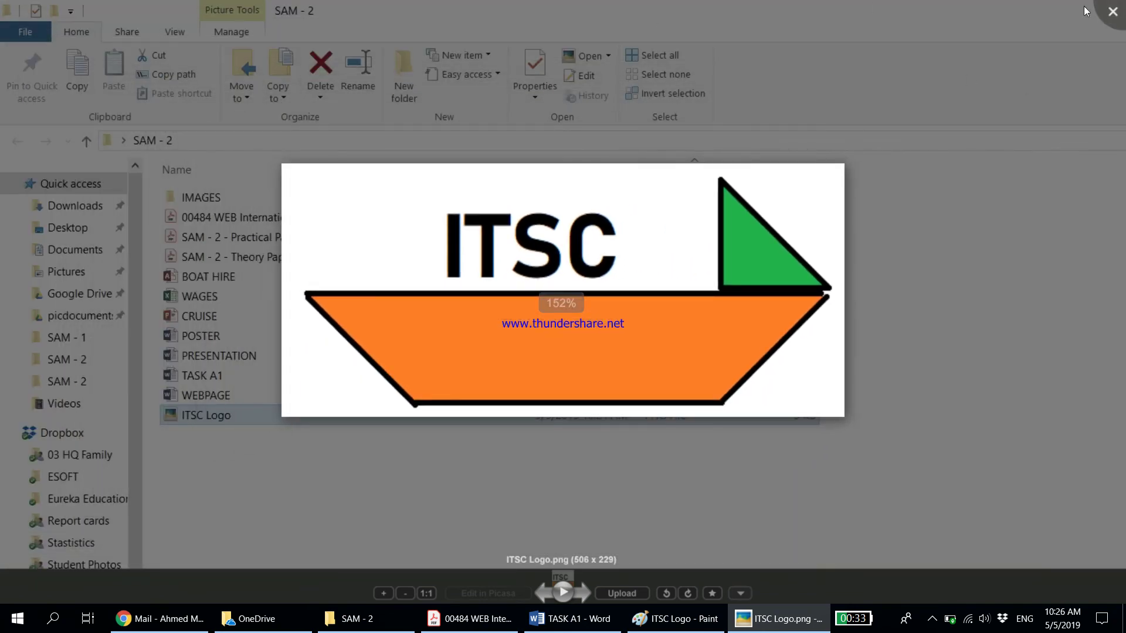
left_click(1111, 12)
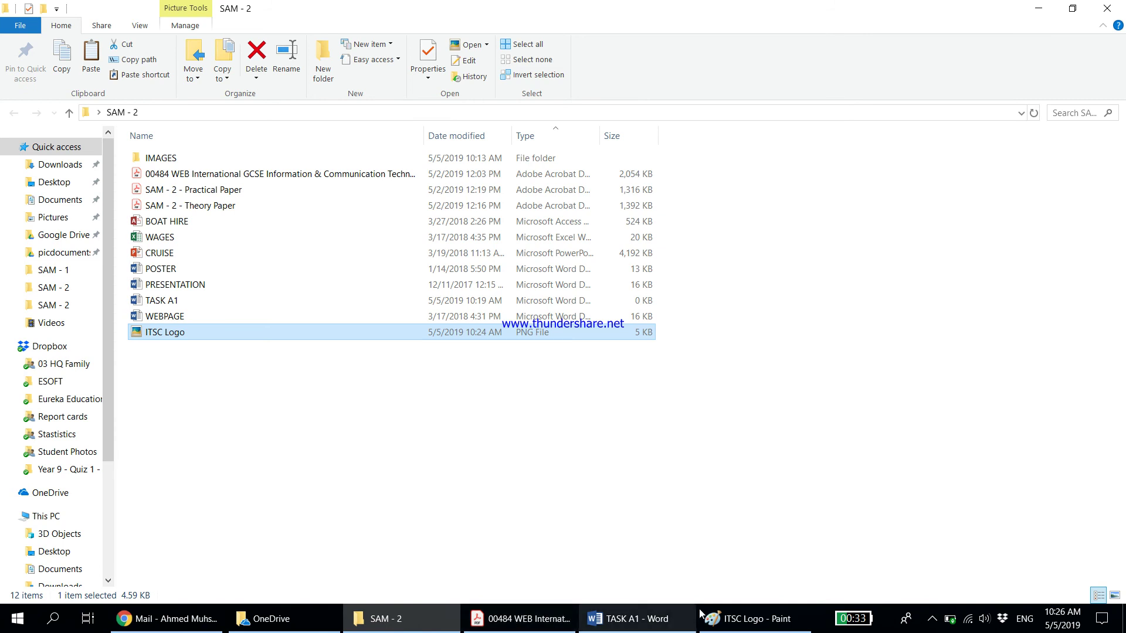
Step: Check the mark scheme and the practical paper's Task A1 instructions, then return to TASK A1
left_click(630, 619)
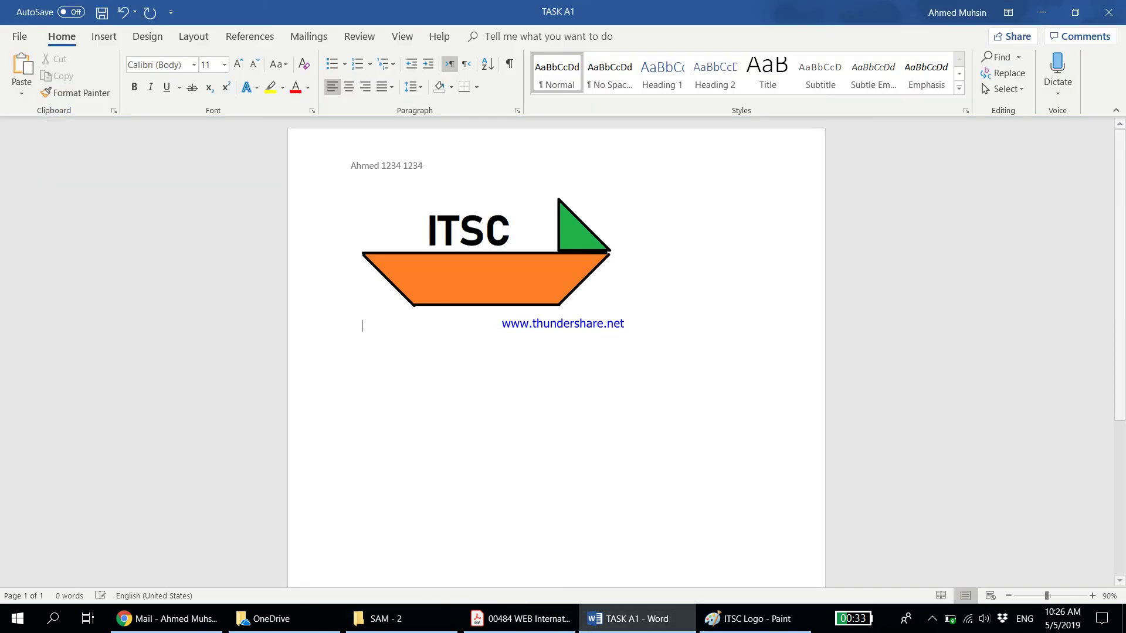
left_click(520, 618)
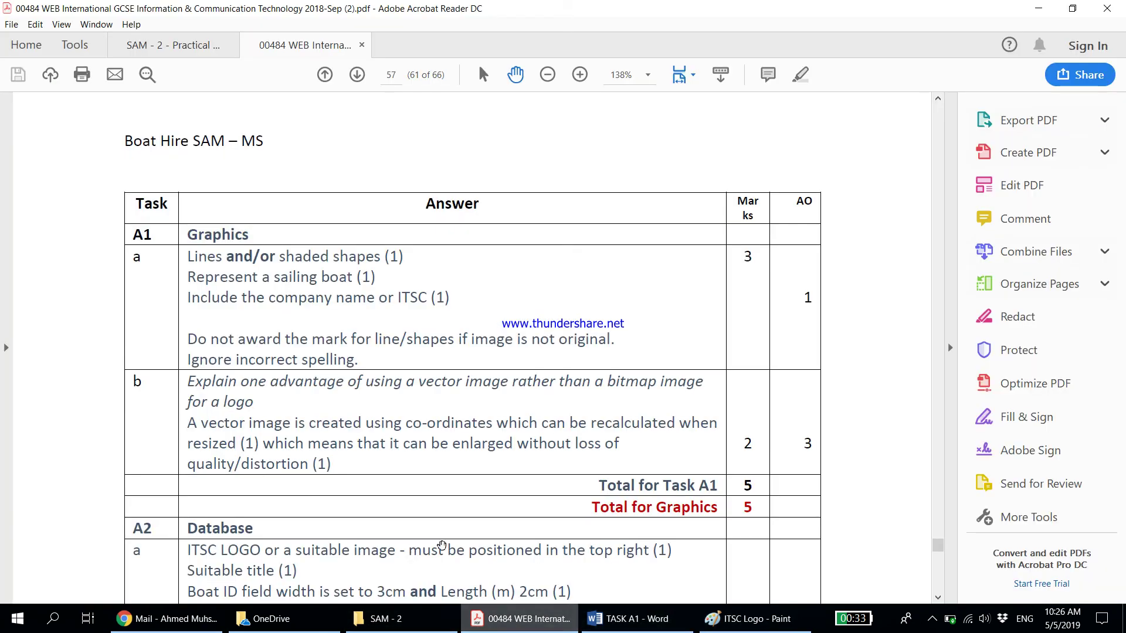
left_click(198, 46)
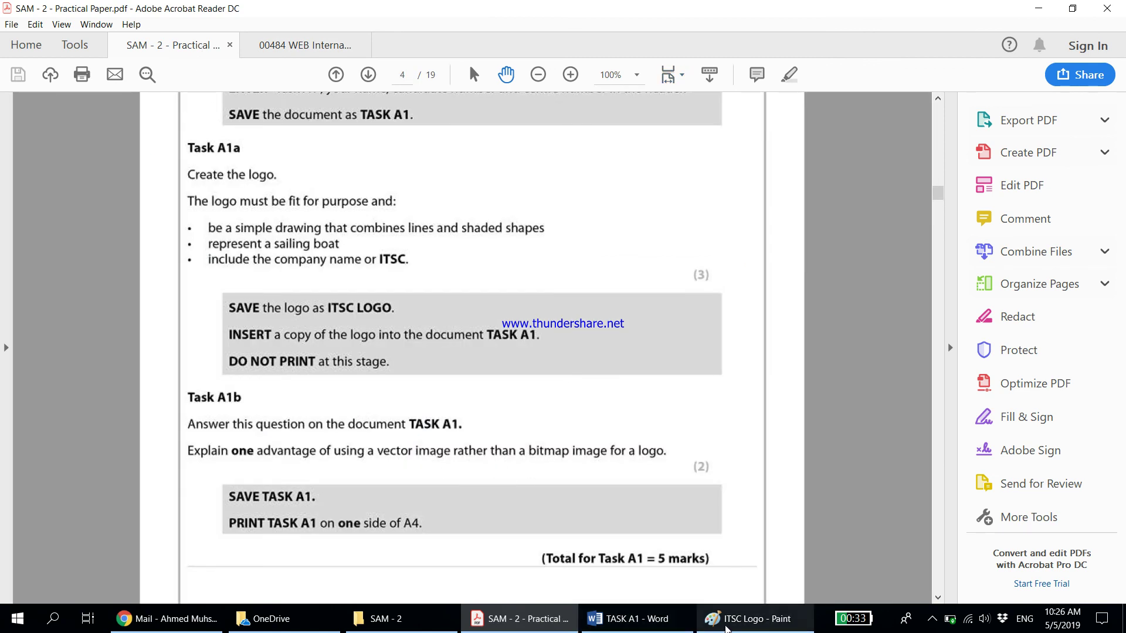
left_click(606, 624)
Step: Type that a vector image enlarges as needed, while a bitmap enlarges only so far before blurring
type("The")
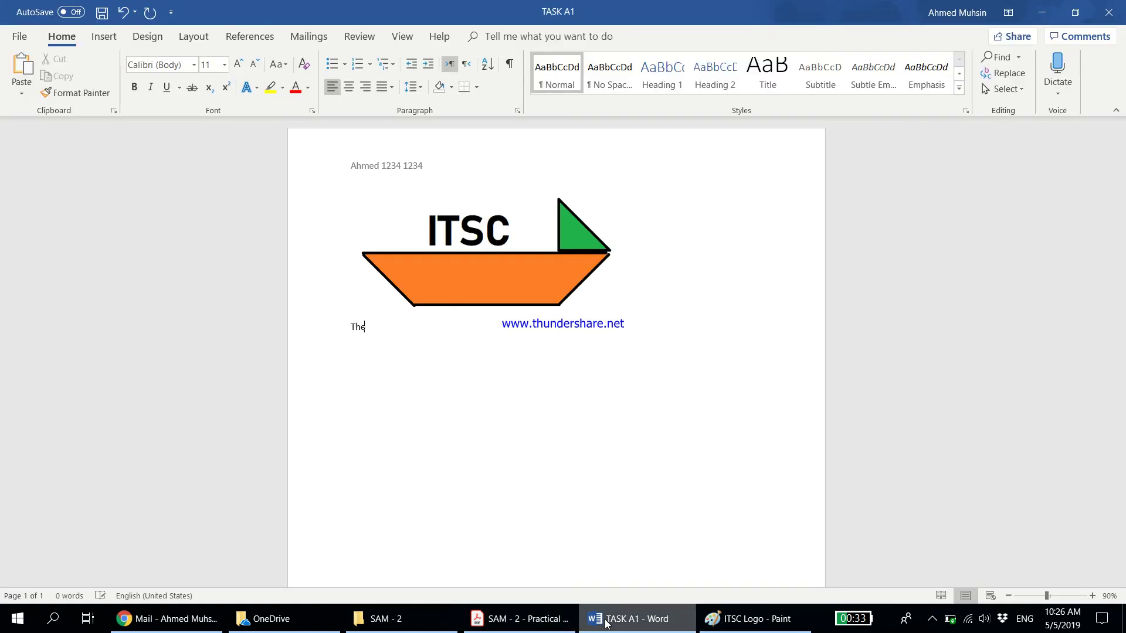
type(" benefit of using a vector image is th")
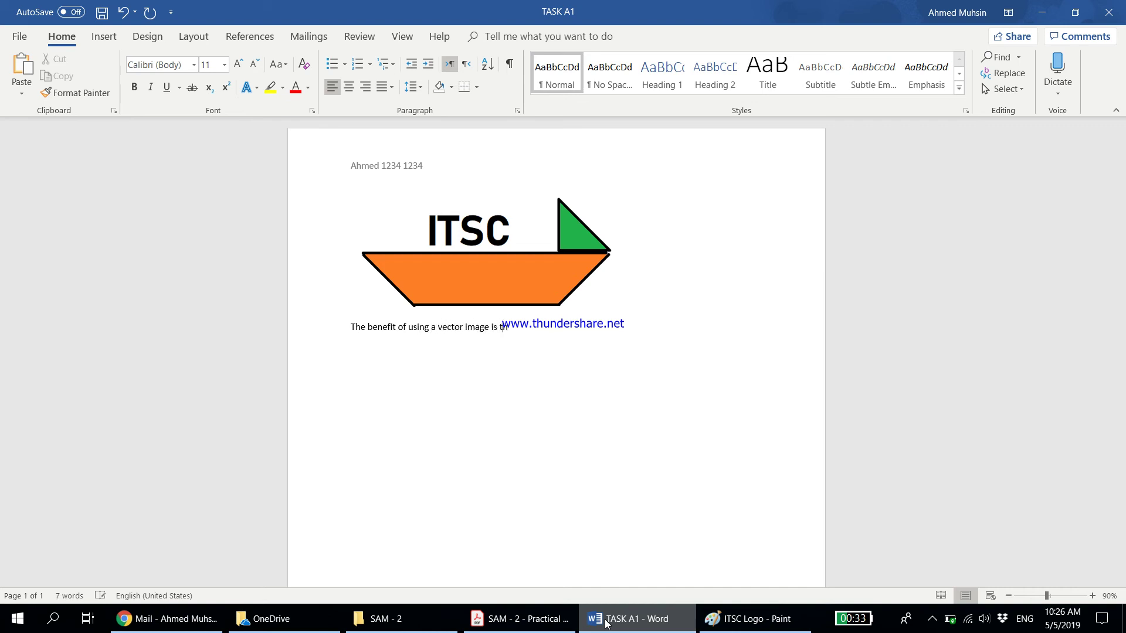
type("at it can enlarged a")
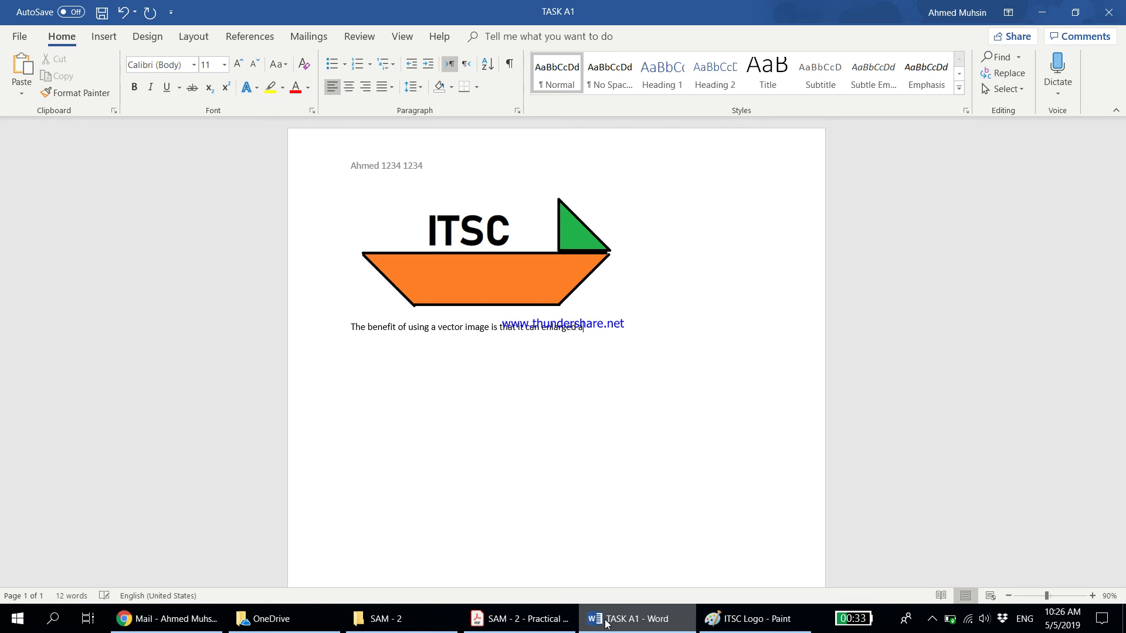
type("h as needed")
type(" bec")
key("BackSpace")
key("BackSpace")
key("BackSpace")
key("BackSpace")
type("while a bitmap ima")
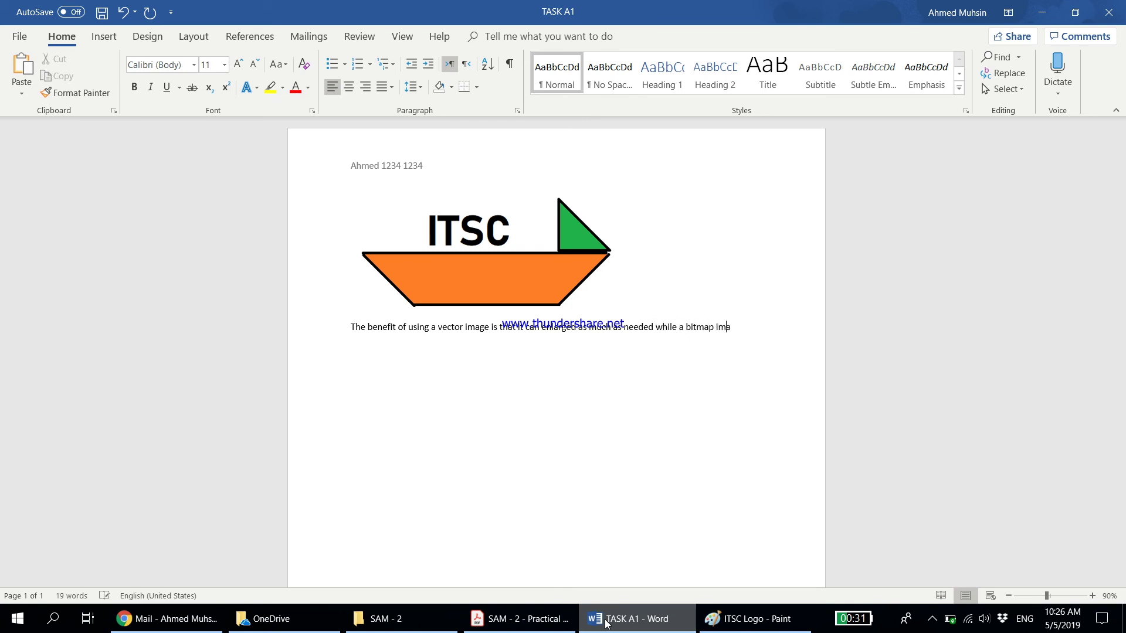
type("ge ")
type("can be on")
type("ly enl")
type("arged")
type(" only to a certain")
type(" exte")
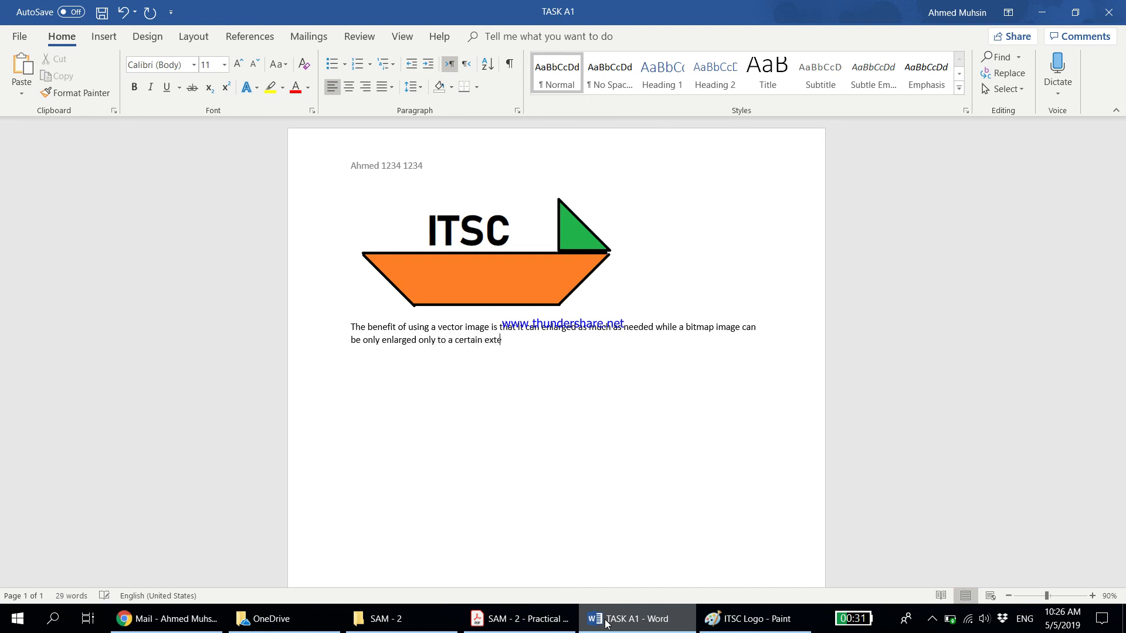
type("nd before it starts becoming ")
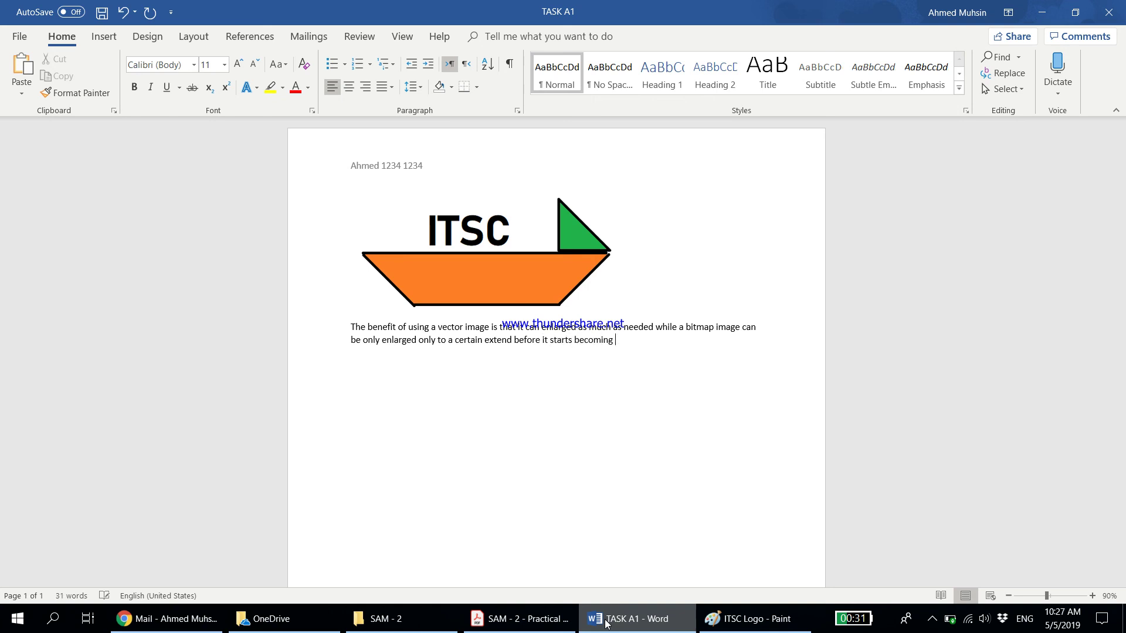
type("blurrty")
key("alt+Tab")
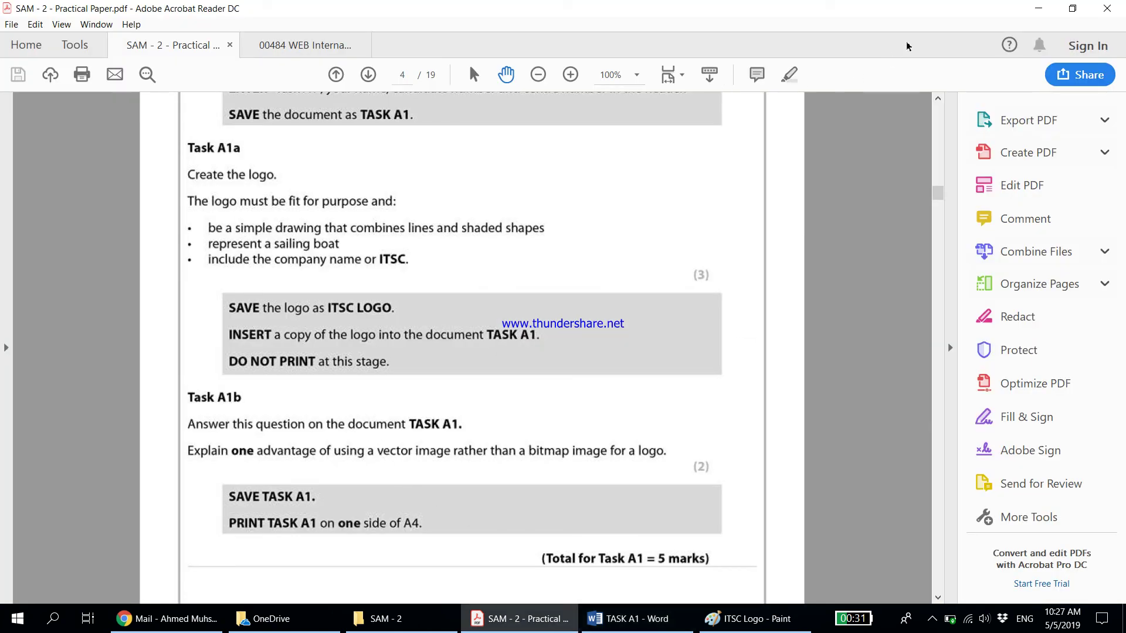
Step: Append 'So if the logo is saved as a vector image it can be used for any printing purpose' without quality loss
left_click(1037, 9)
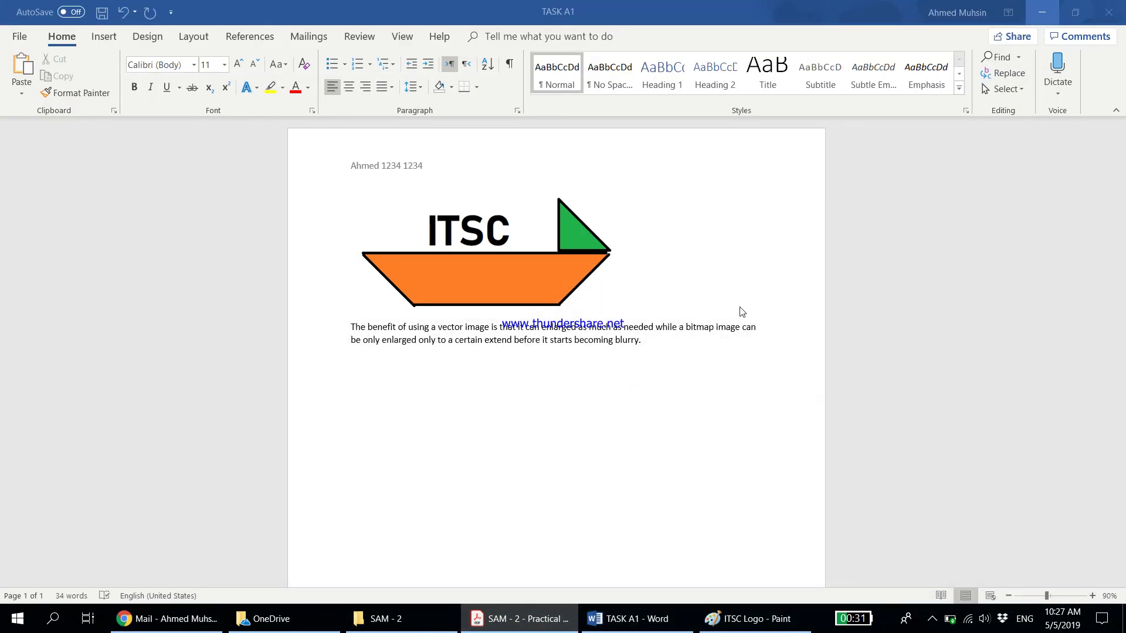
left_click(682, 345)
type("So if")
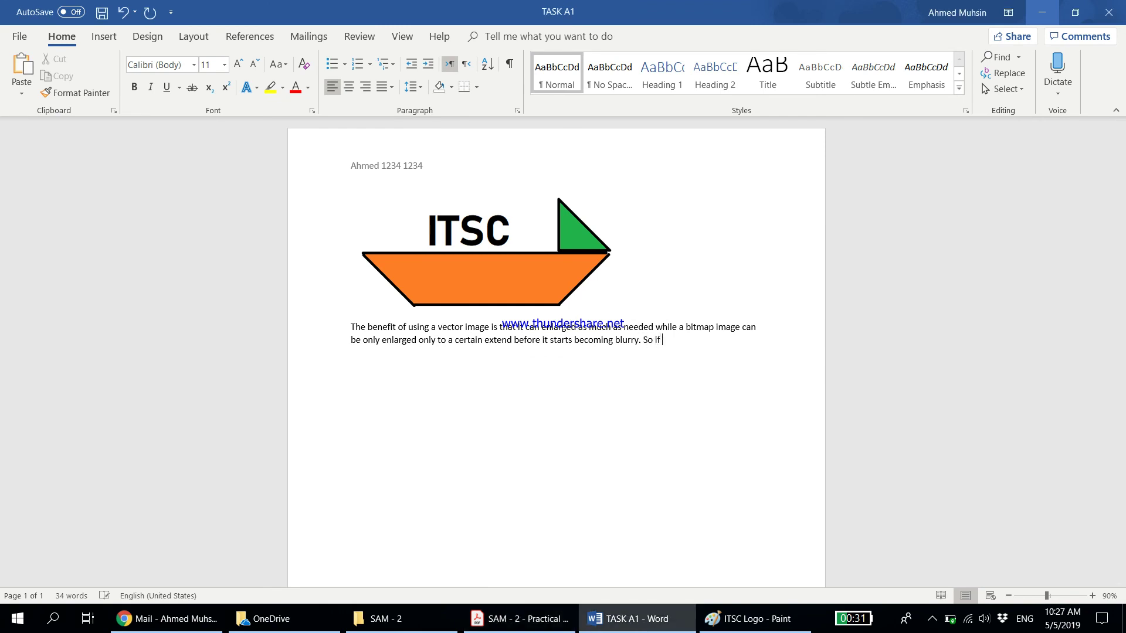
type(" int")
key("BackSpace")
key("BackSpace")
key("BackSpace")
type("the logo")
type(" is saved as a ")
type("vect")
type("or image")
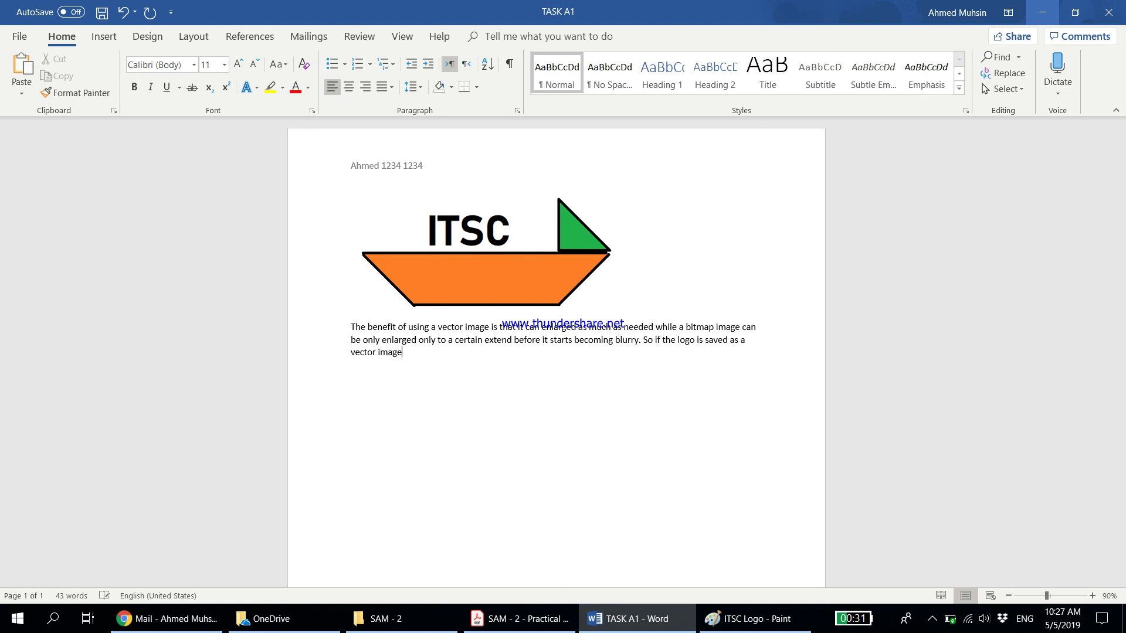
type(" it can be used for any printing purpos")
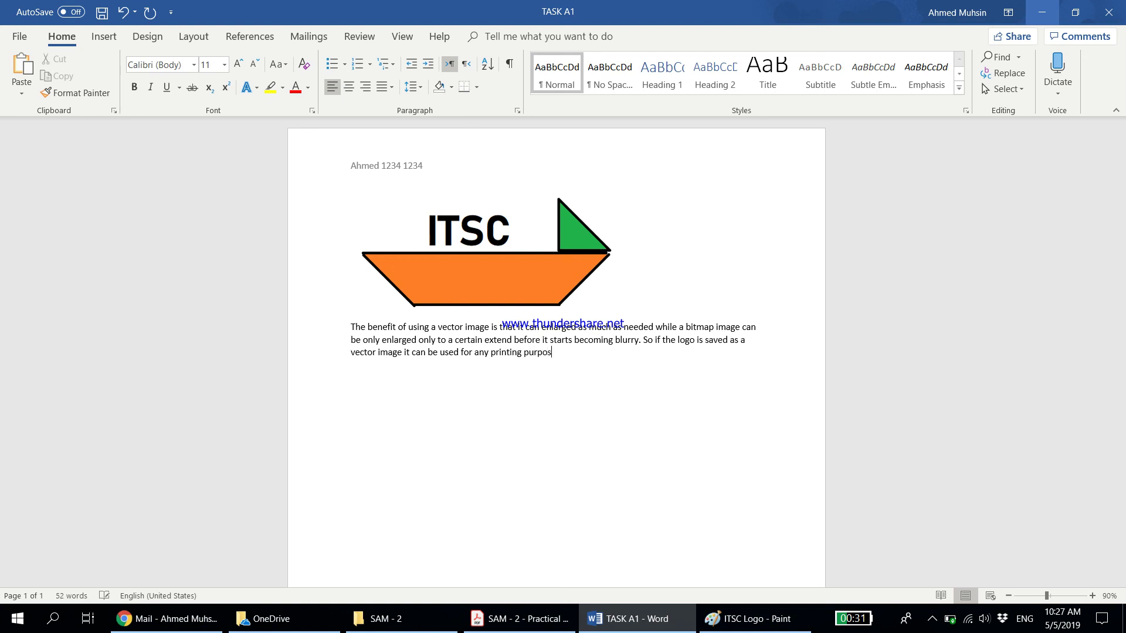
type("e without its quality being reduced.")
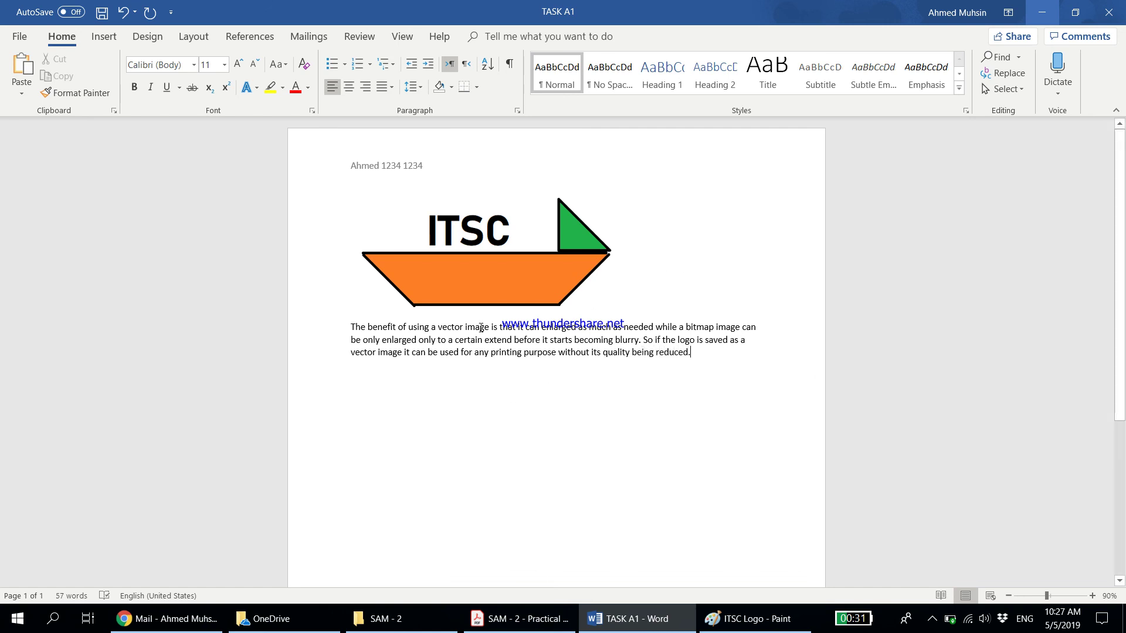
Step: Show the 00484 mark scheme's Task A1b answer on vector images enlarging without quality loss
left_click(520, 619)
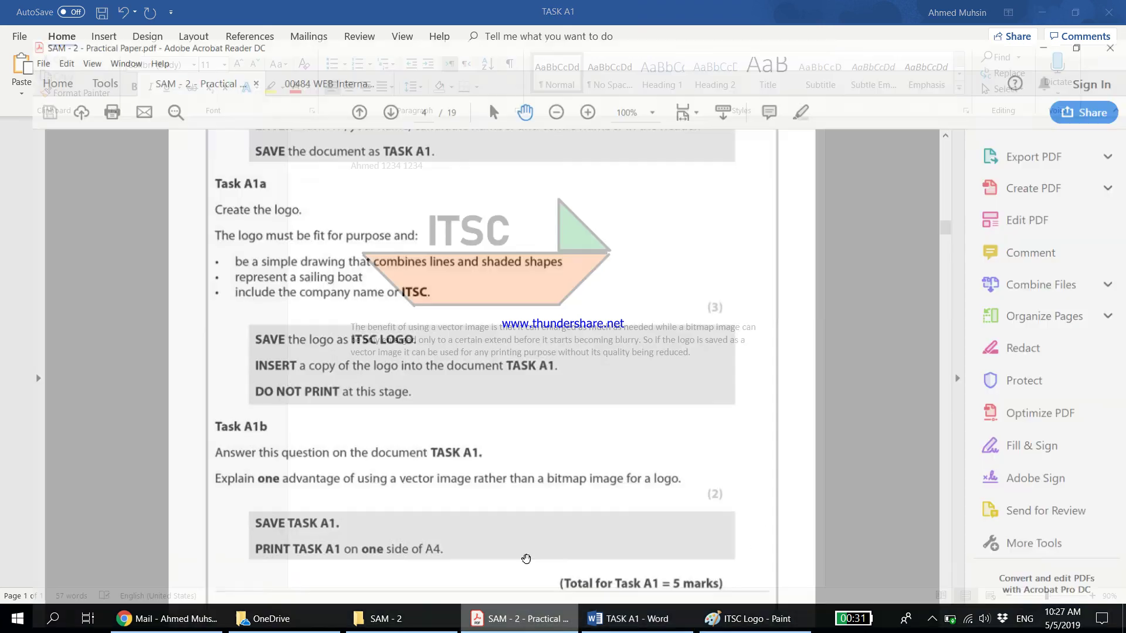
left_click(300, 46)
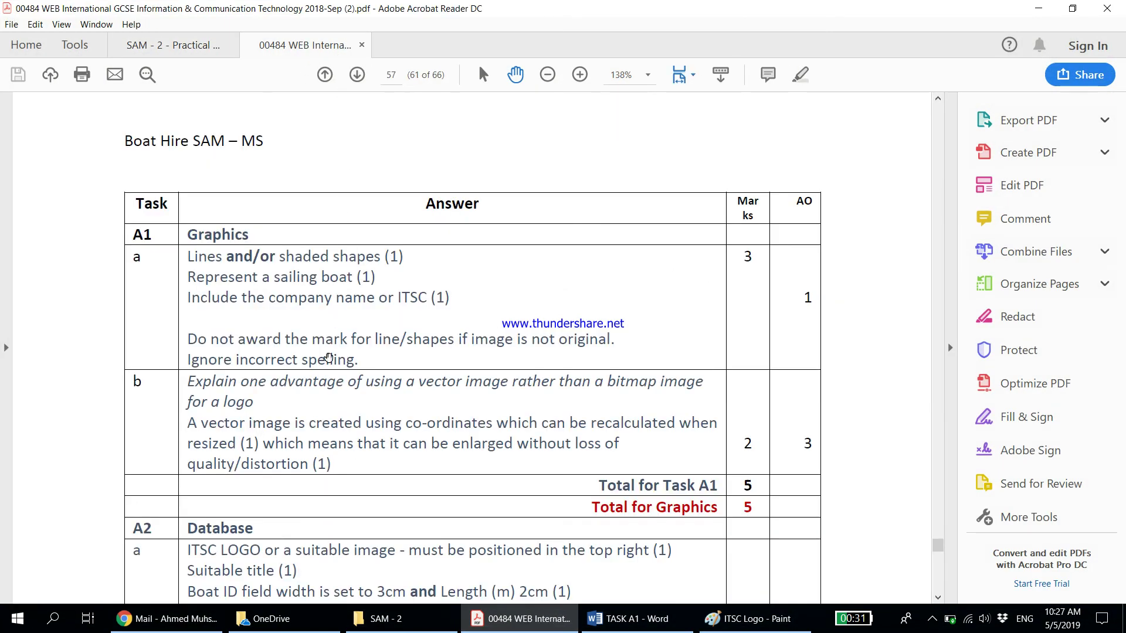
scroll(299, 399, "down", 1)
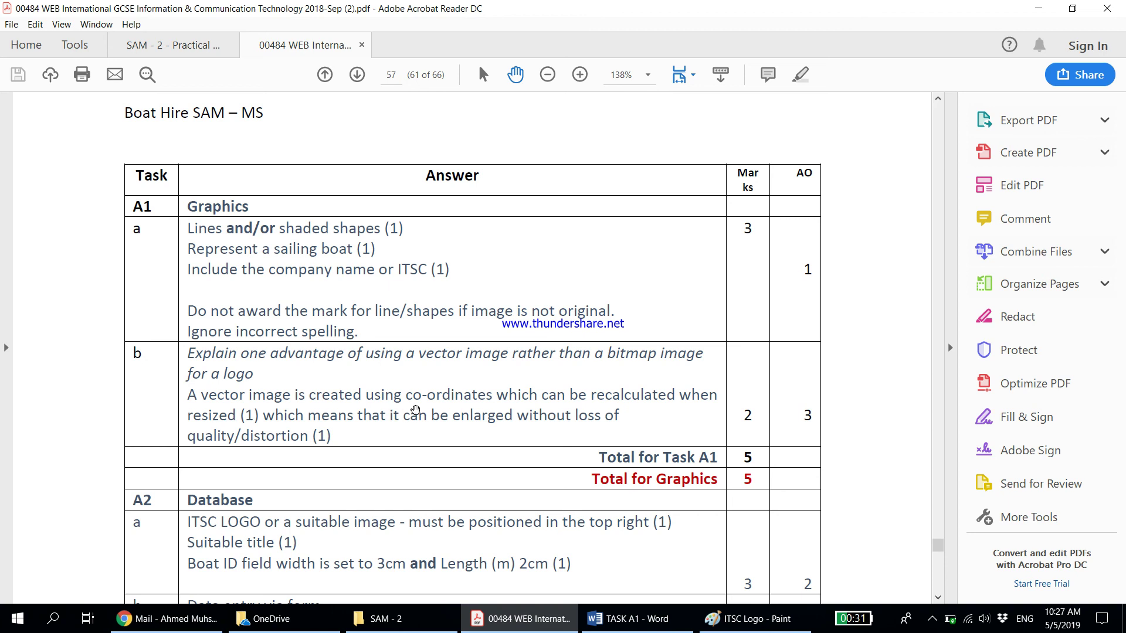